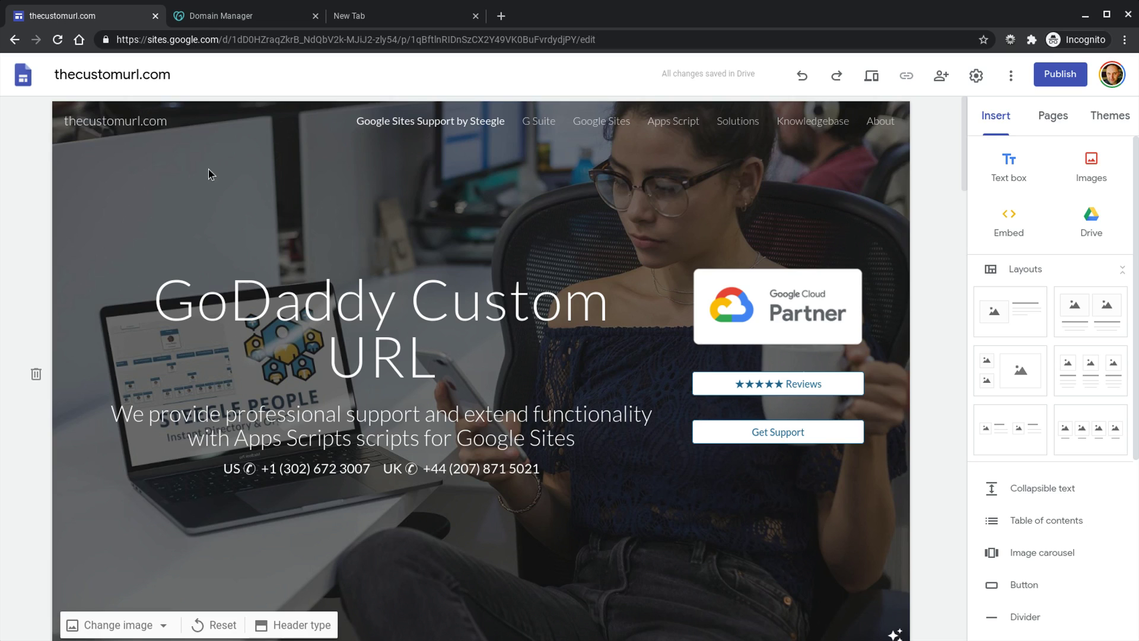
# Check that the site name in the Google Sites header reads thecustomurl.com.
pyautogui.click(81, 82)
pyautogui.hotkey('ctrl', 'c')
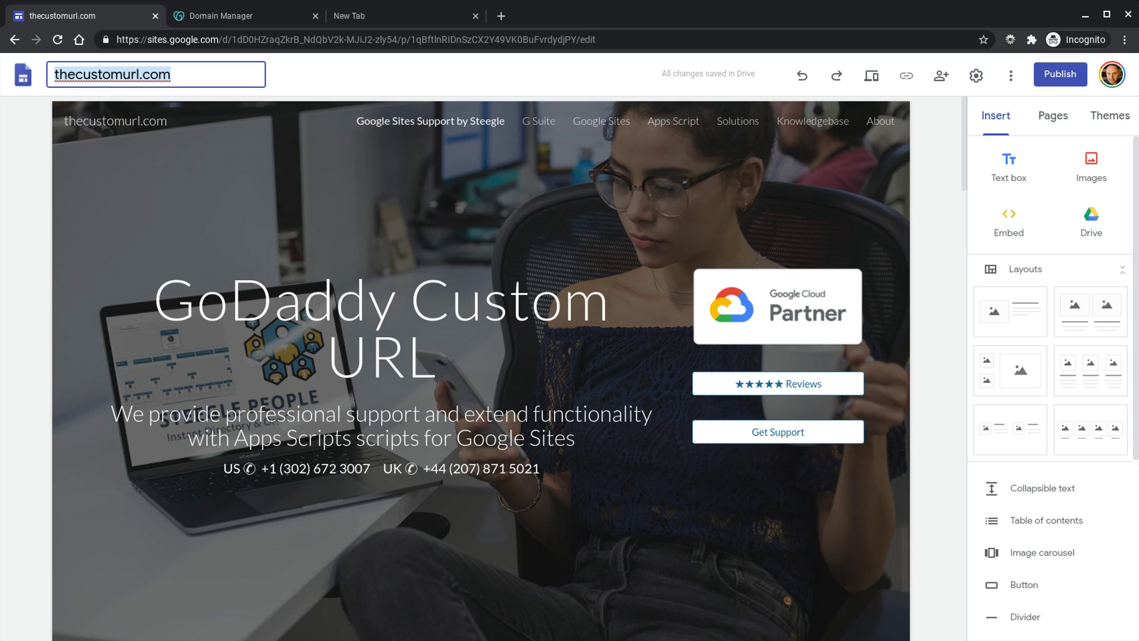
# Search for Google Search Console, start using it and open the property list to add a property.
pyautogui.click(378, 20)
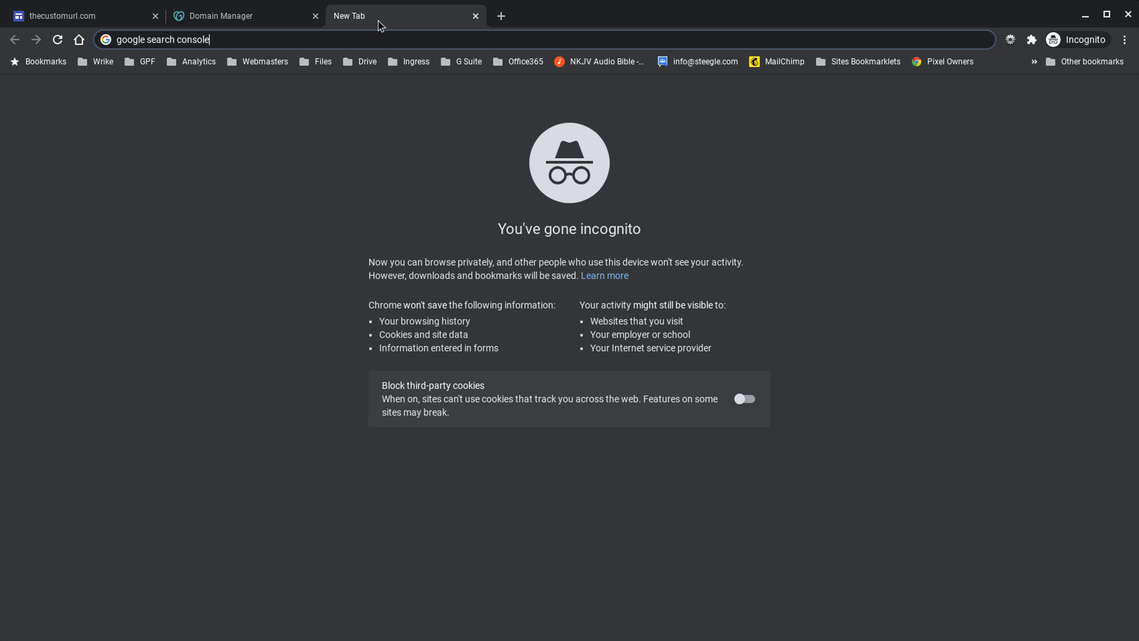
pyautogui.press('Return')
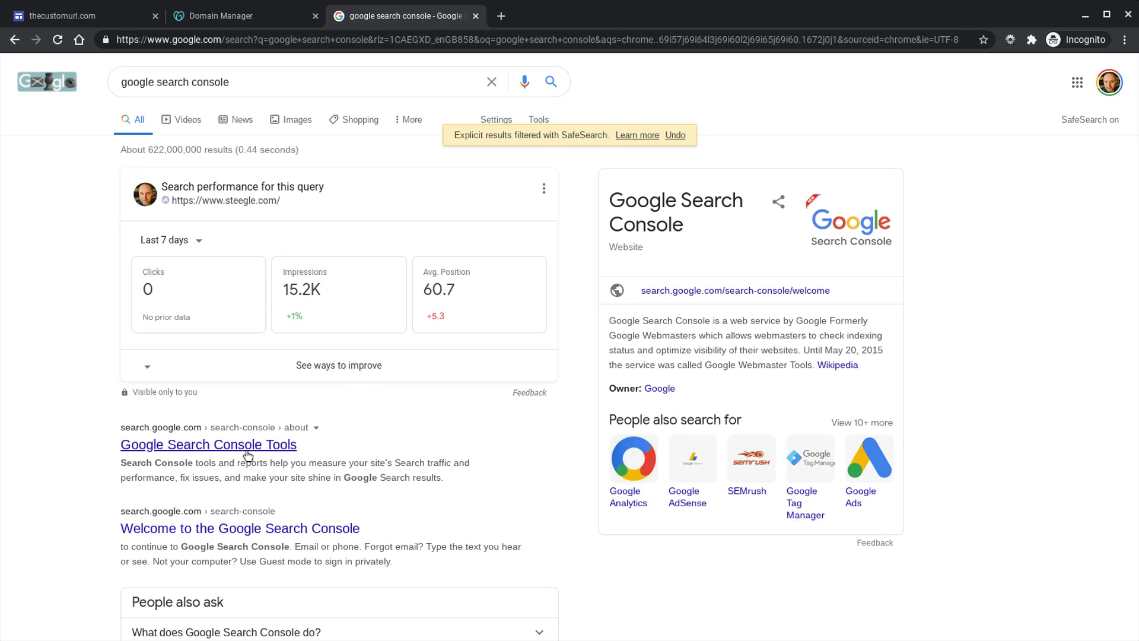
pyautogui.click(248, 454)
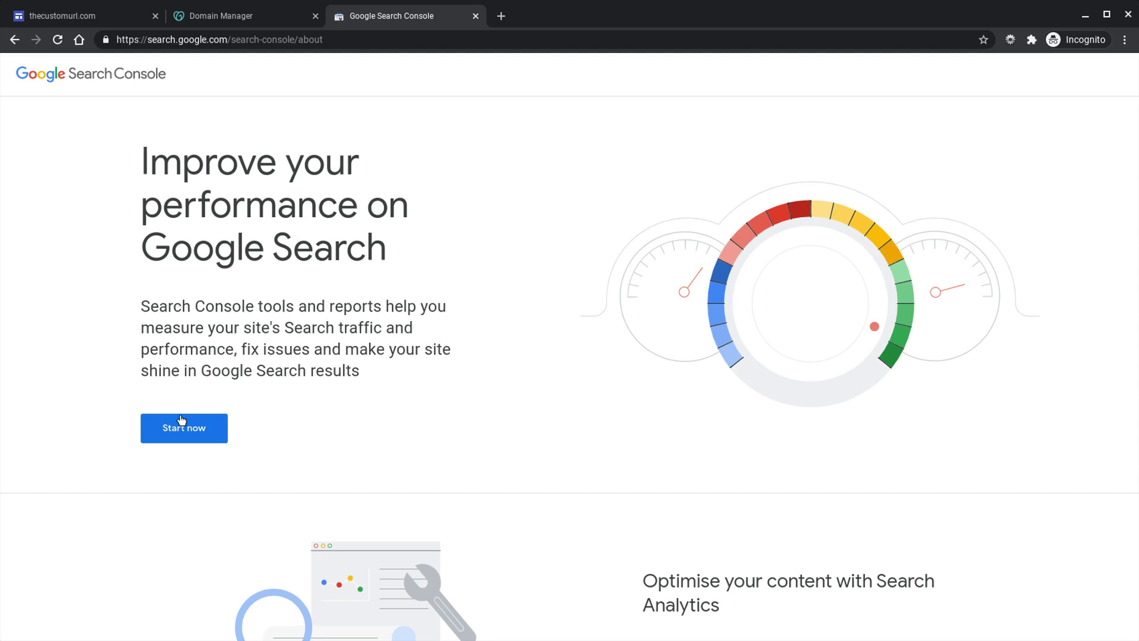
pyautogui.click(181, 436)
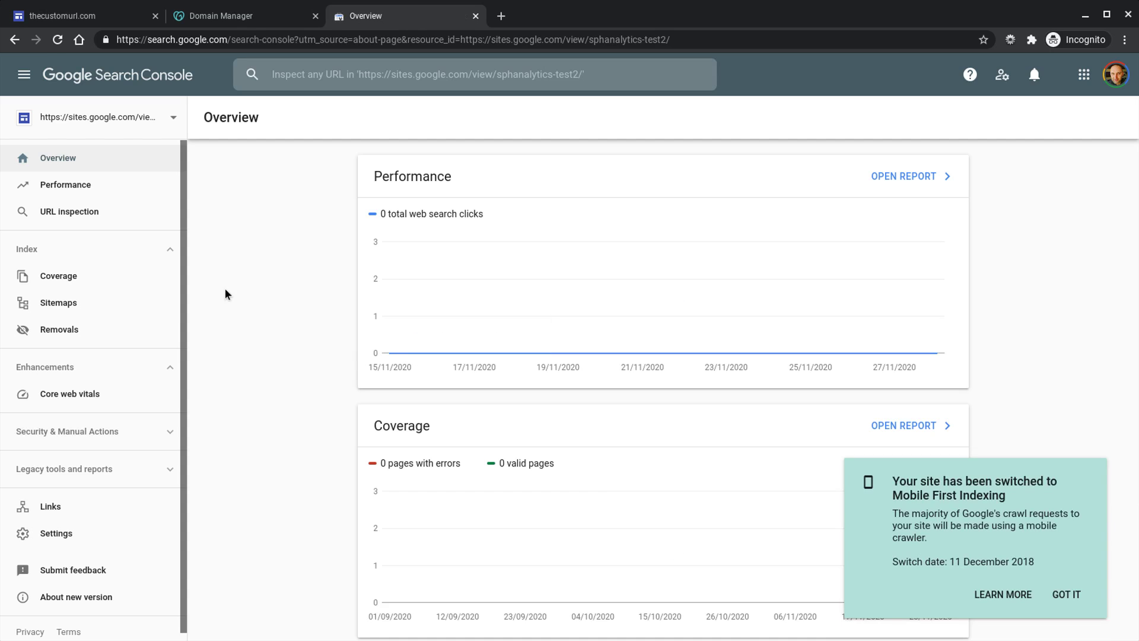
pyautogui.click(176, 118)
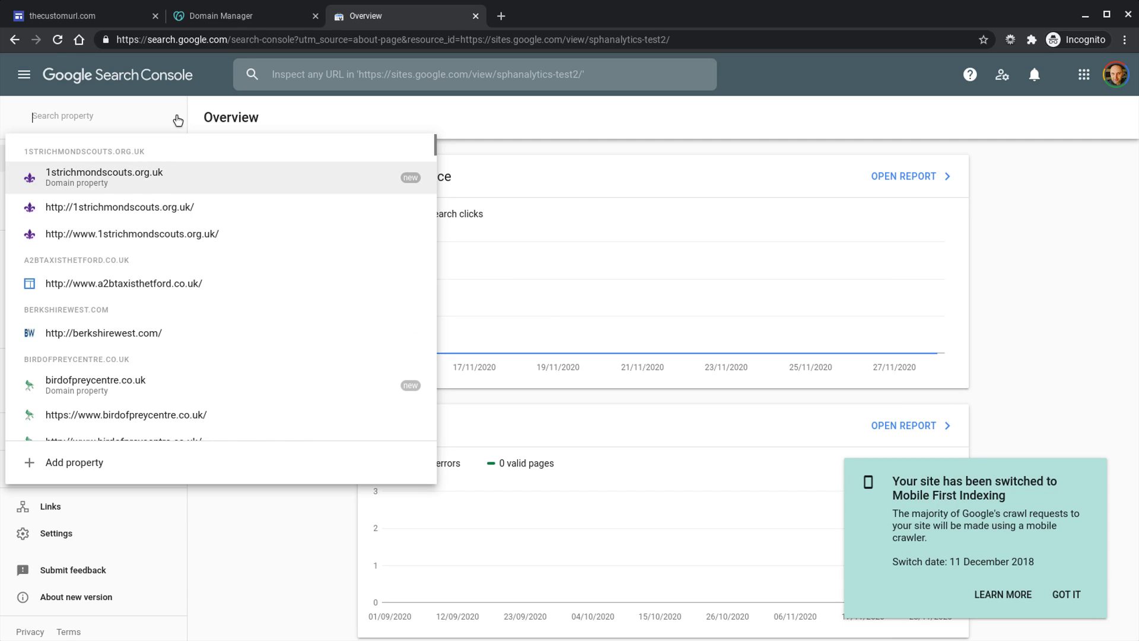
# Paste thecustomurl.com as a new Domain property and copy the TXT verification record it gives.
pyautogui.click(84, 469)
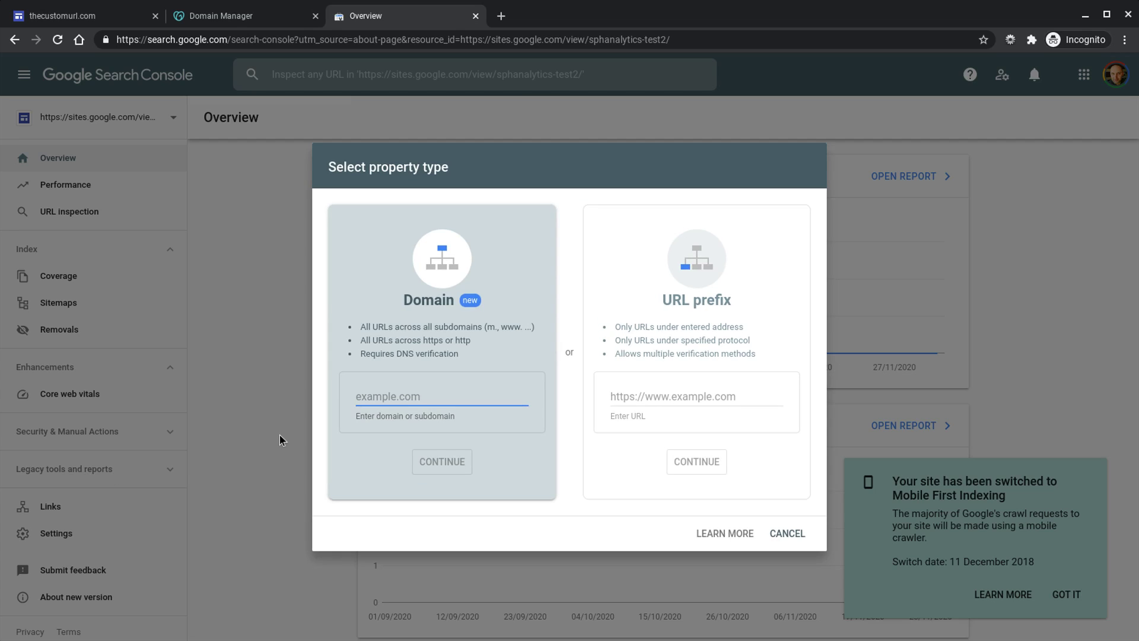
pyautogui.hotkey('ctrl', 'v')
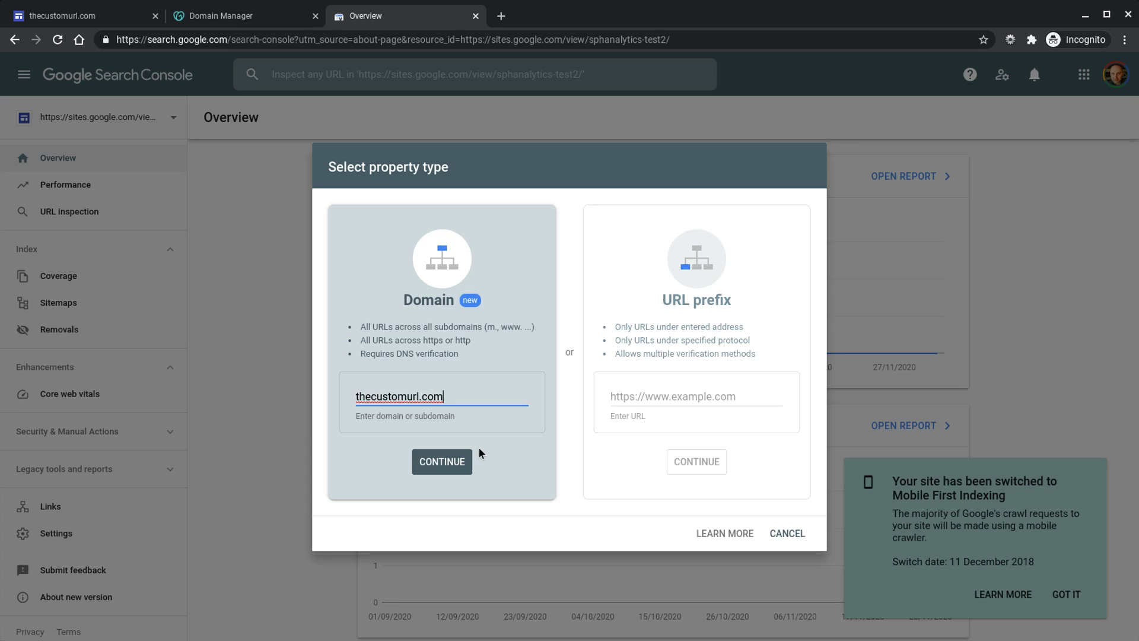
pyautogui.click(458, 465)
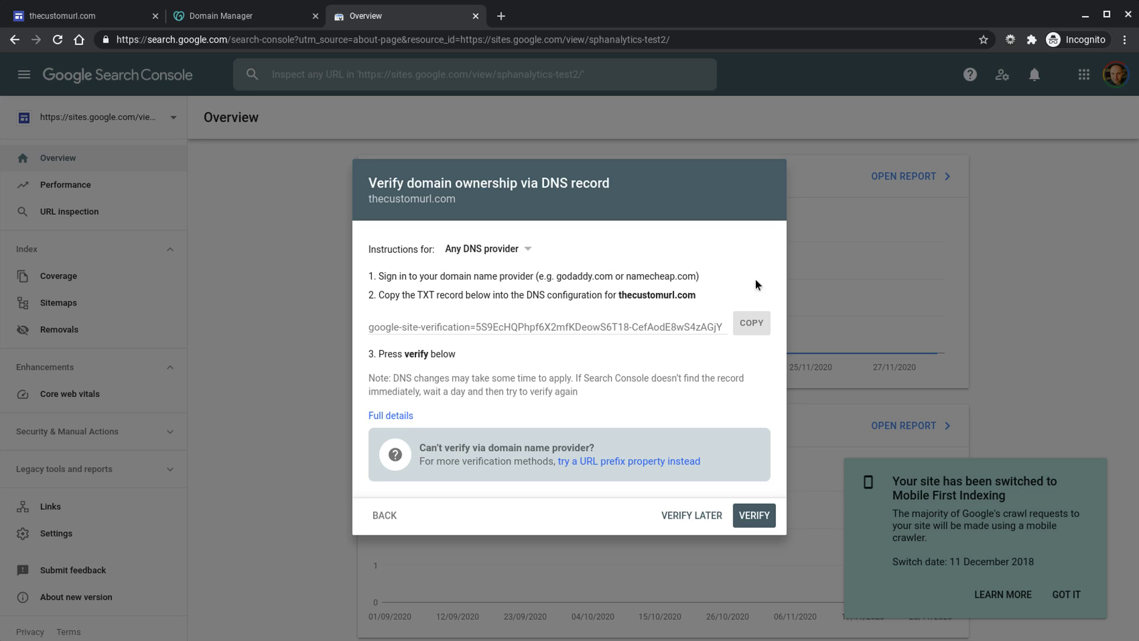
pyautogui.click(755, 330)
pyautogui.click(247, 24)
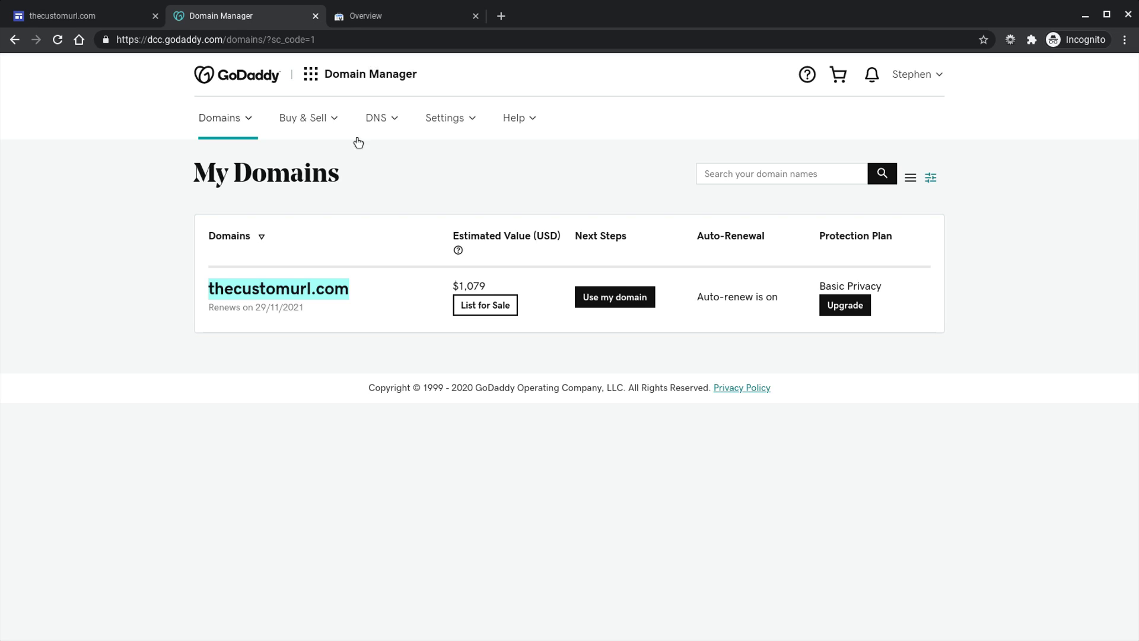
# Find thecustomurl.com under DNS Manage Zones and scroll down to its Records table.
pyautogui.click(393, 118)
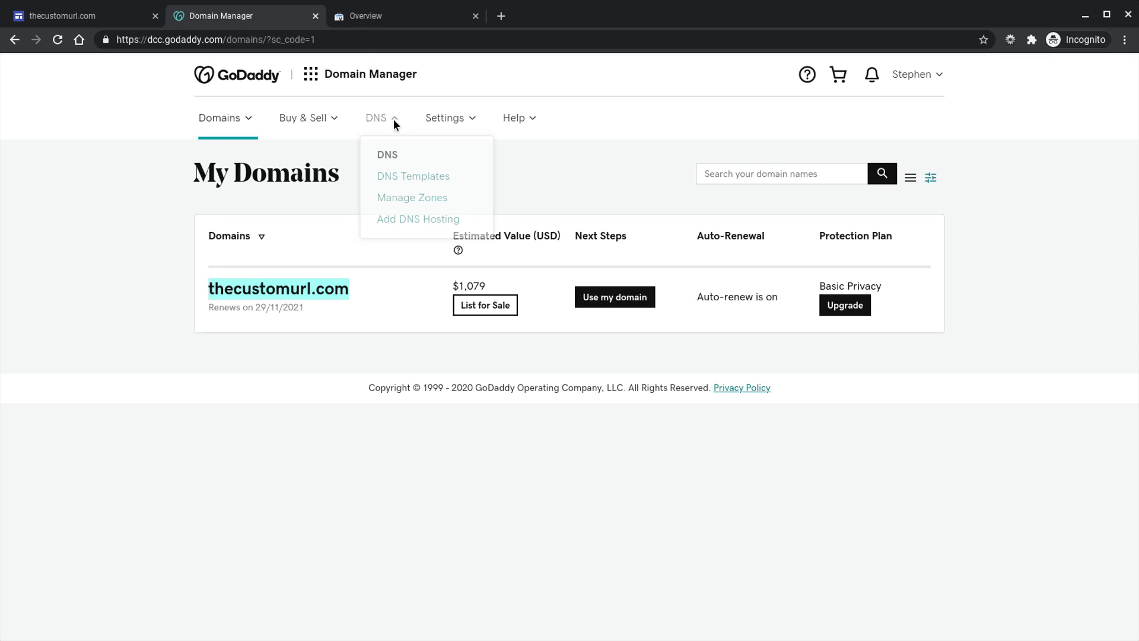
pyautogui.click(417, 199)
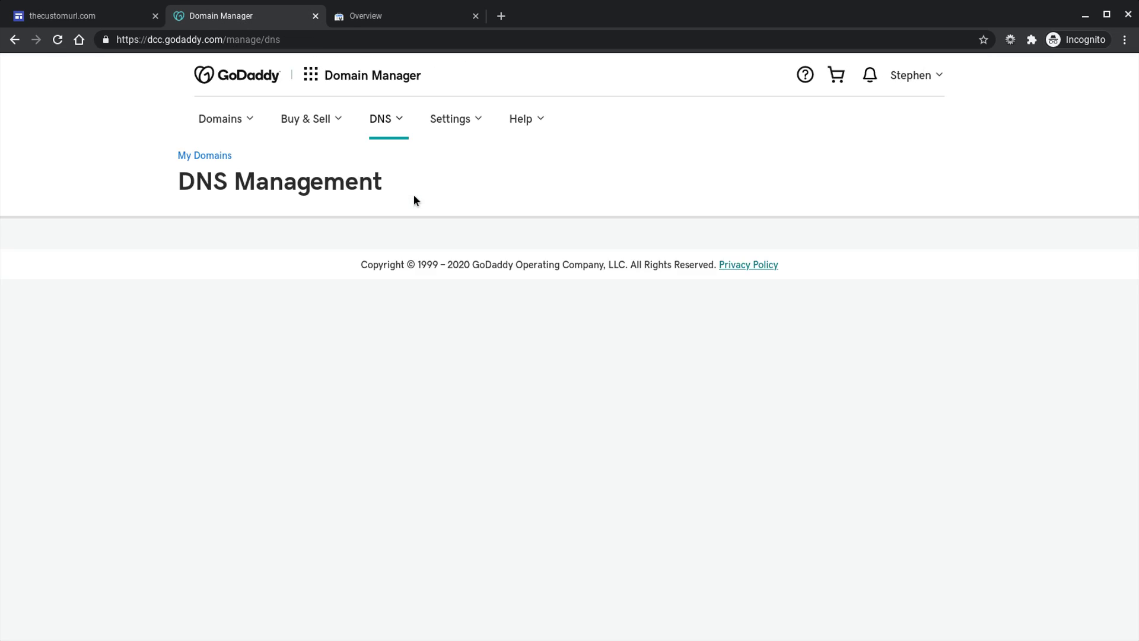
pyautogui.click(403, 341)
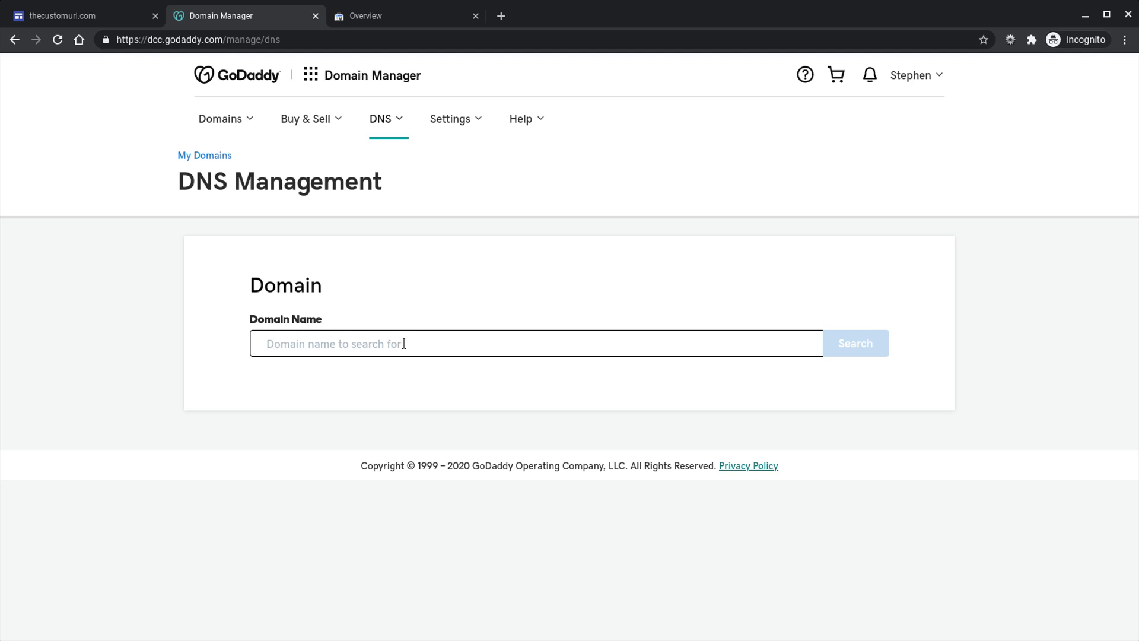
pyautogui.write('th')
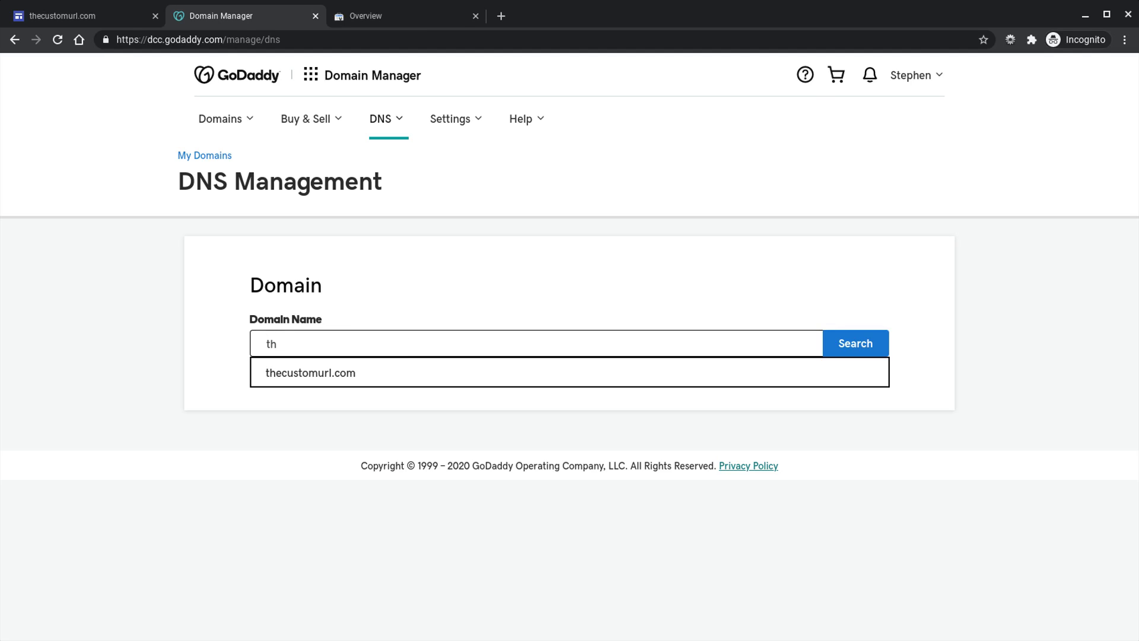
pyautogui.click(415, 372)
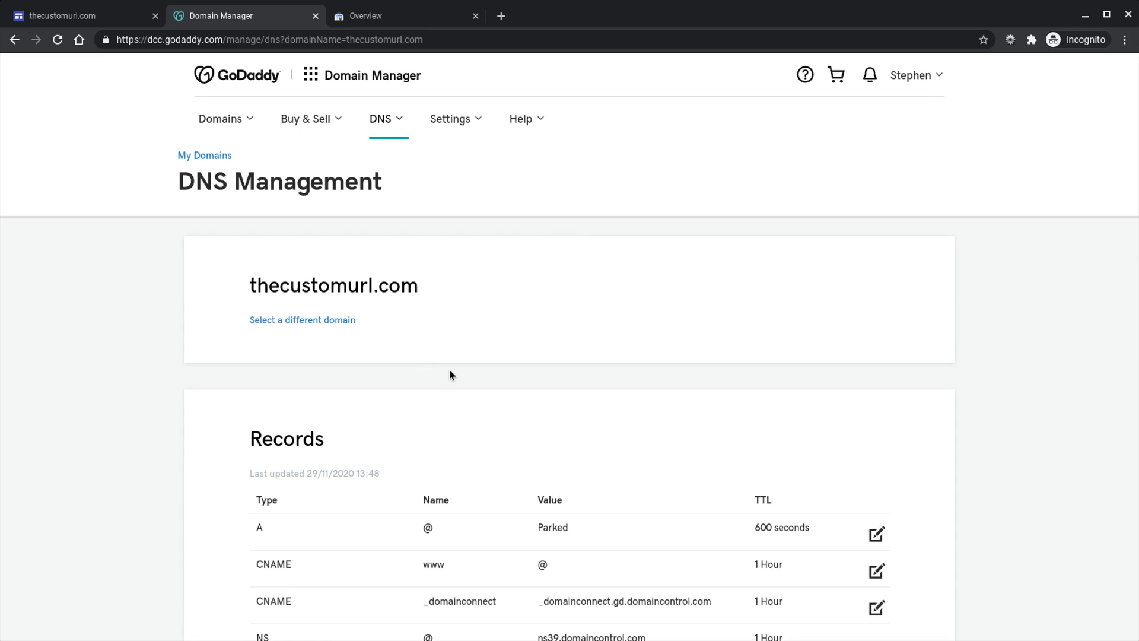
pyautogui.scroll(-3, 551, 372)
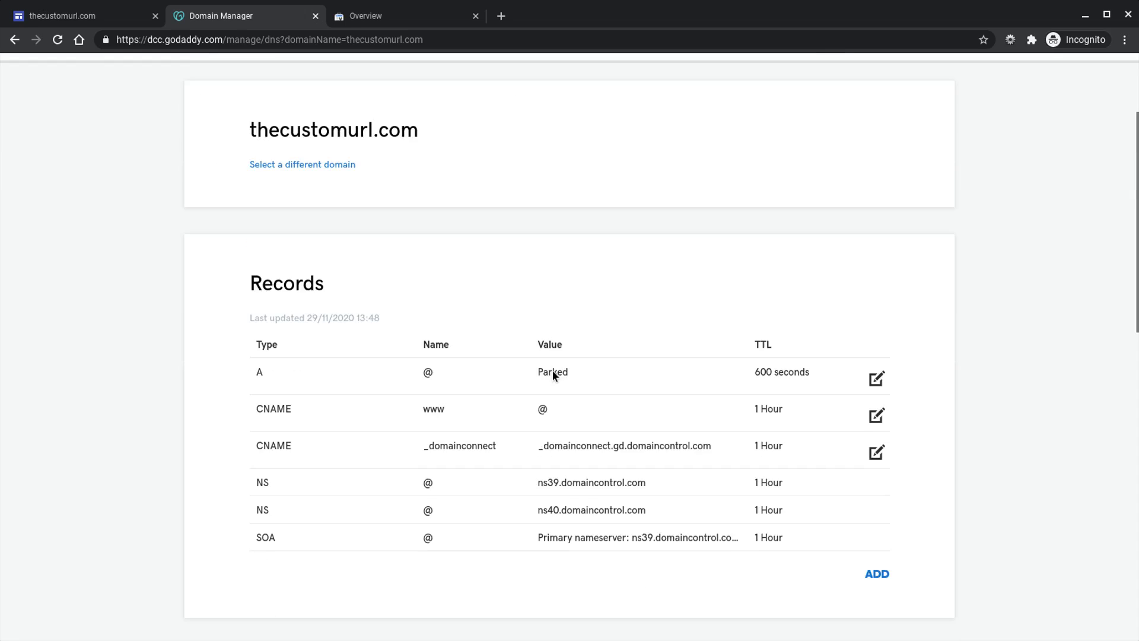
pyautogui.scroll(-1, 552, 371)
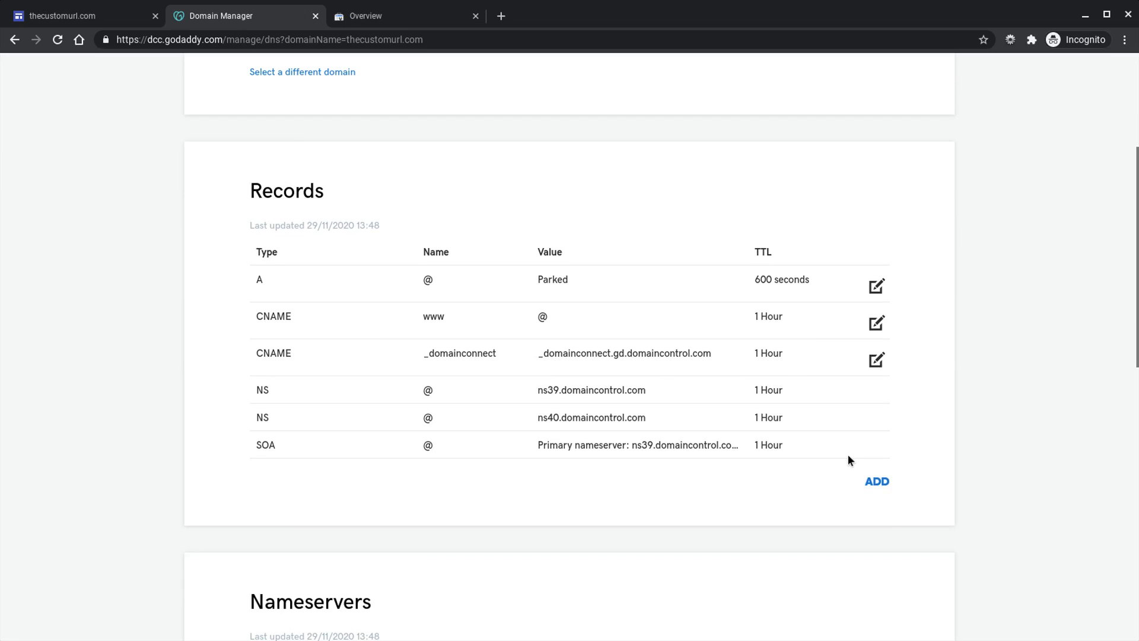
# Add and save a TXT record with host @ holding the pasted google-site-verification value.
pyautogui.click(876, 482)
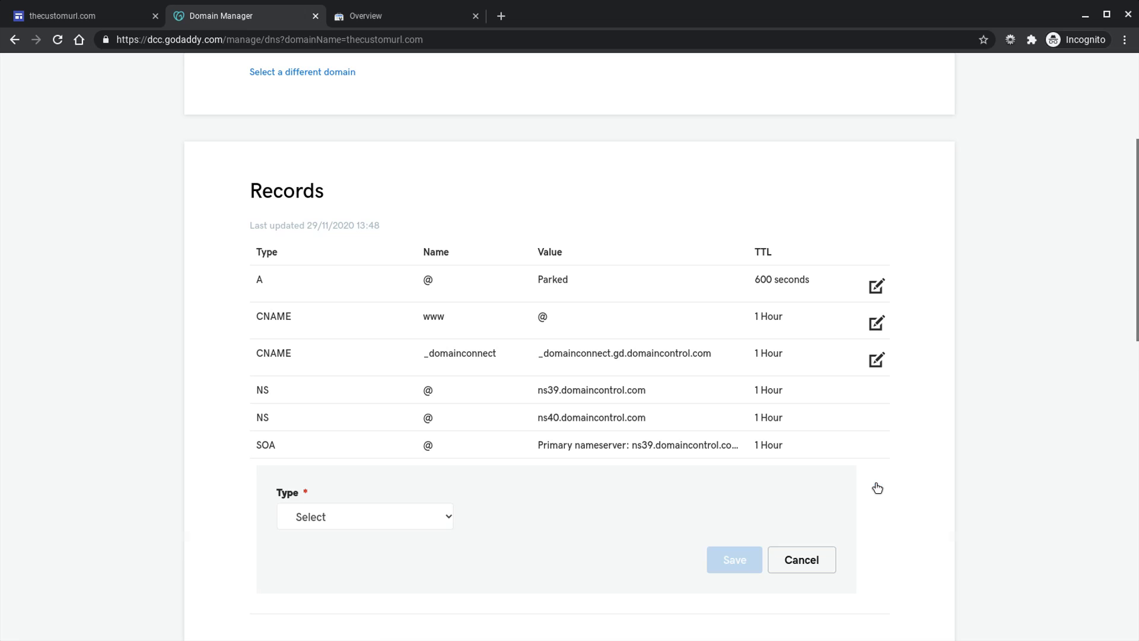
pyautogui.click(422, 516)
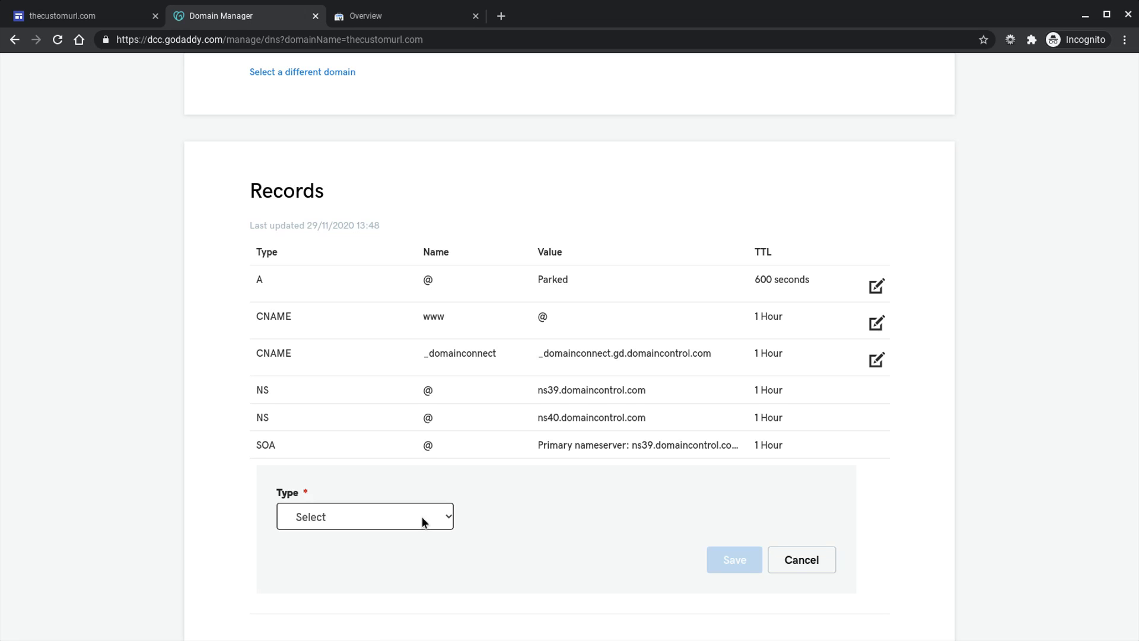
pyautogui.scroll(-1, 422, 516)
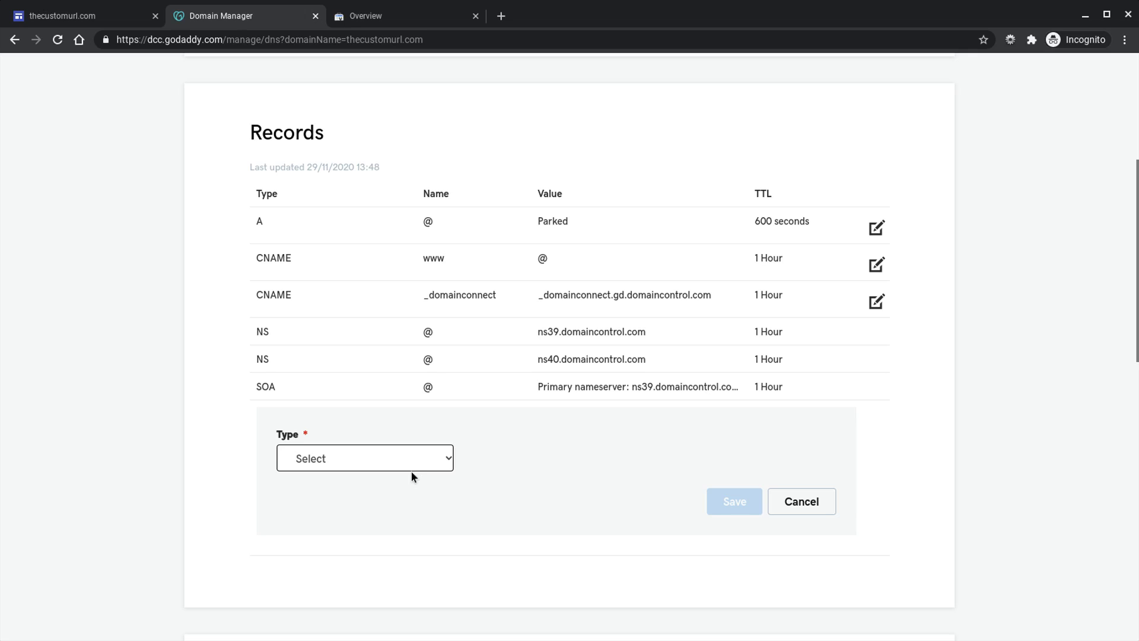
pyautogui.click(416, 559)
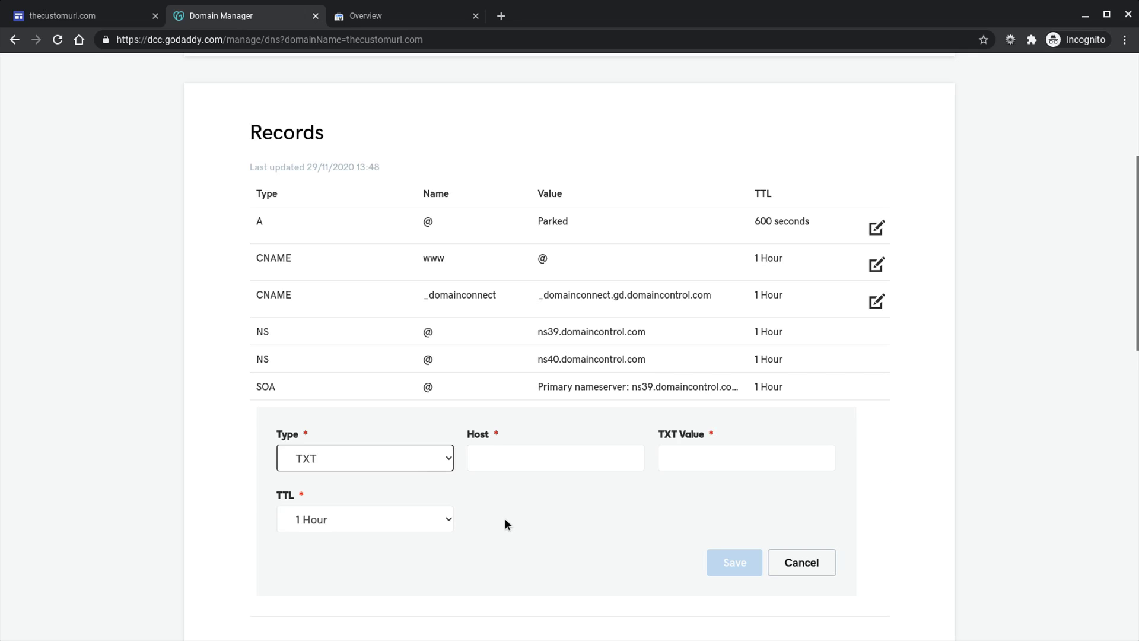
pyautogui.click(511, 454)
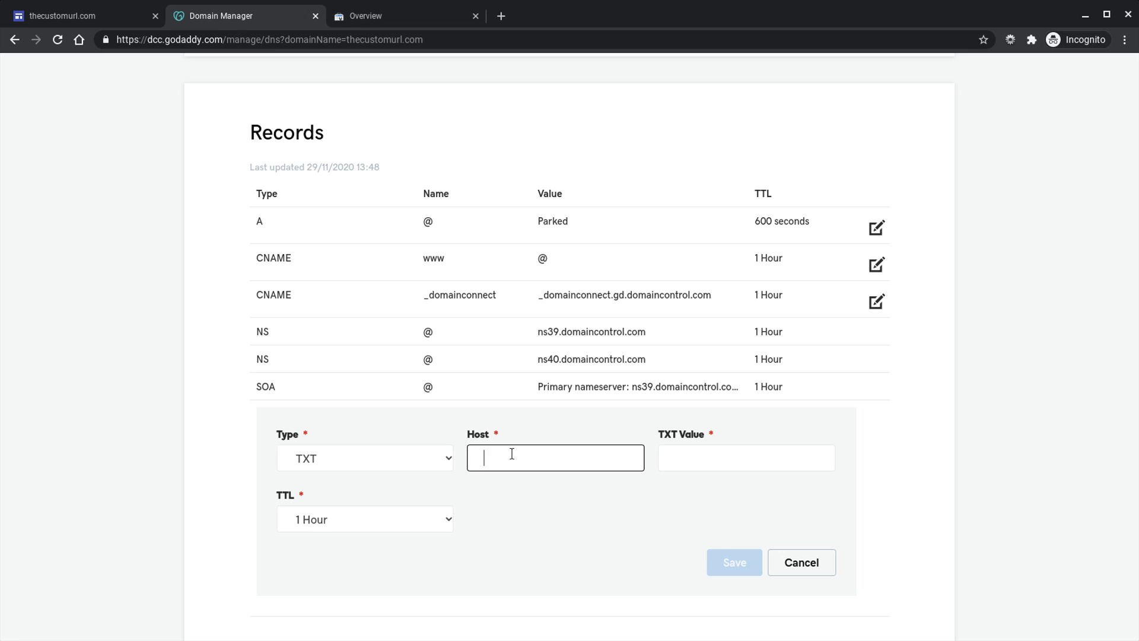
pyautogui.write('@')
pyautogui.click(702, 462)
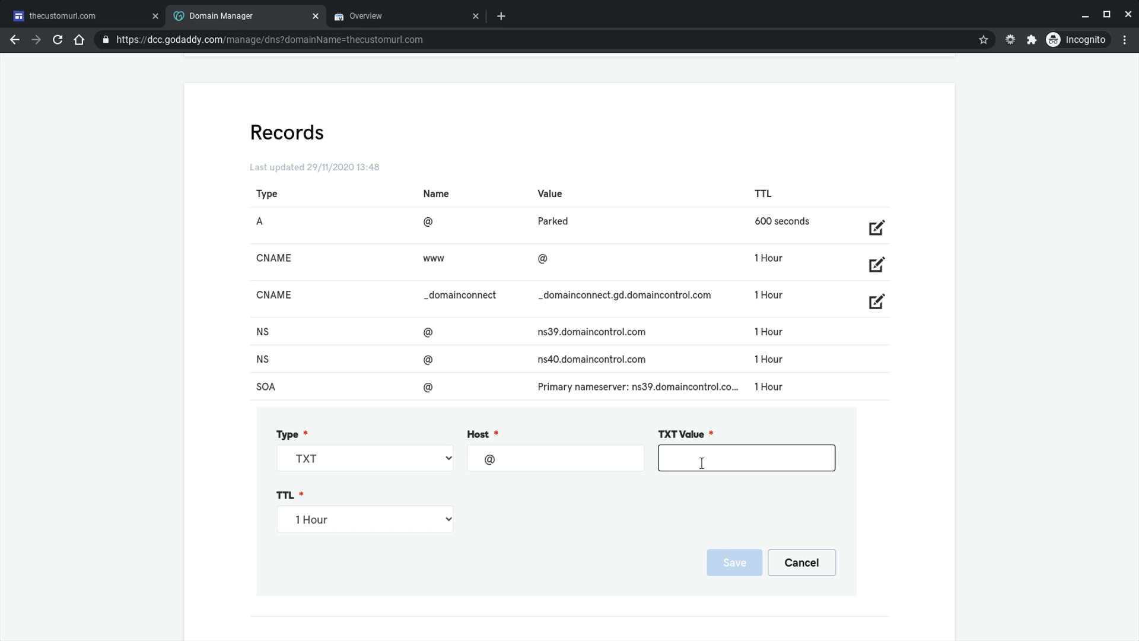
pyautogui.hotkey('ctrl', 'v')
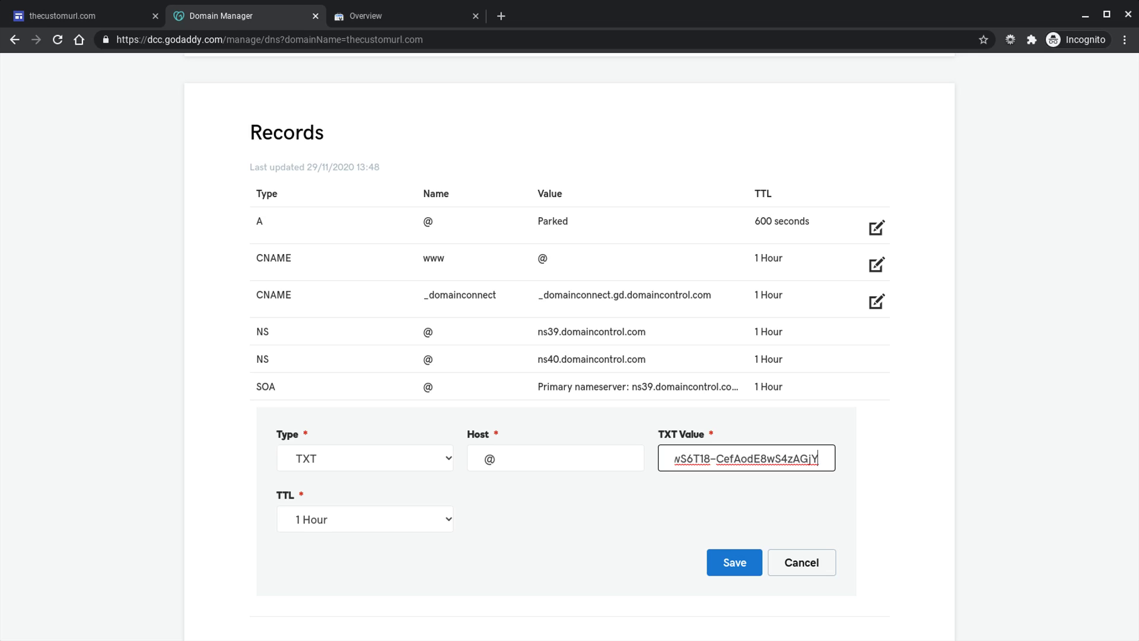
pyautogui.scroll(-3, 709, 461)
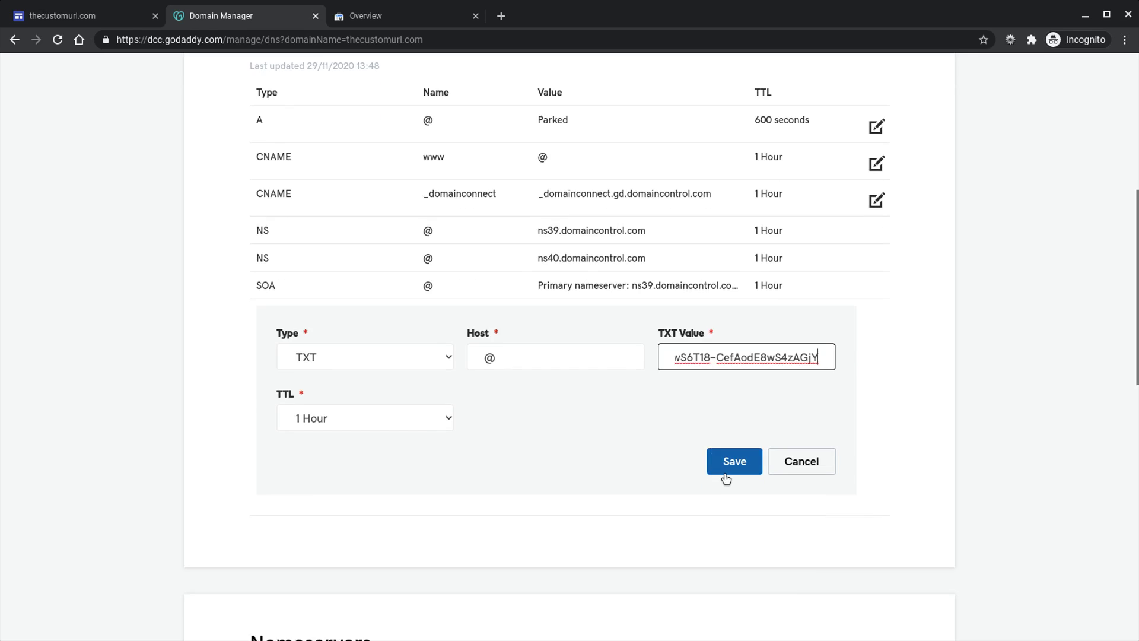
pyautogui.click(732, 469)
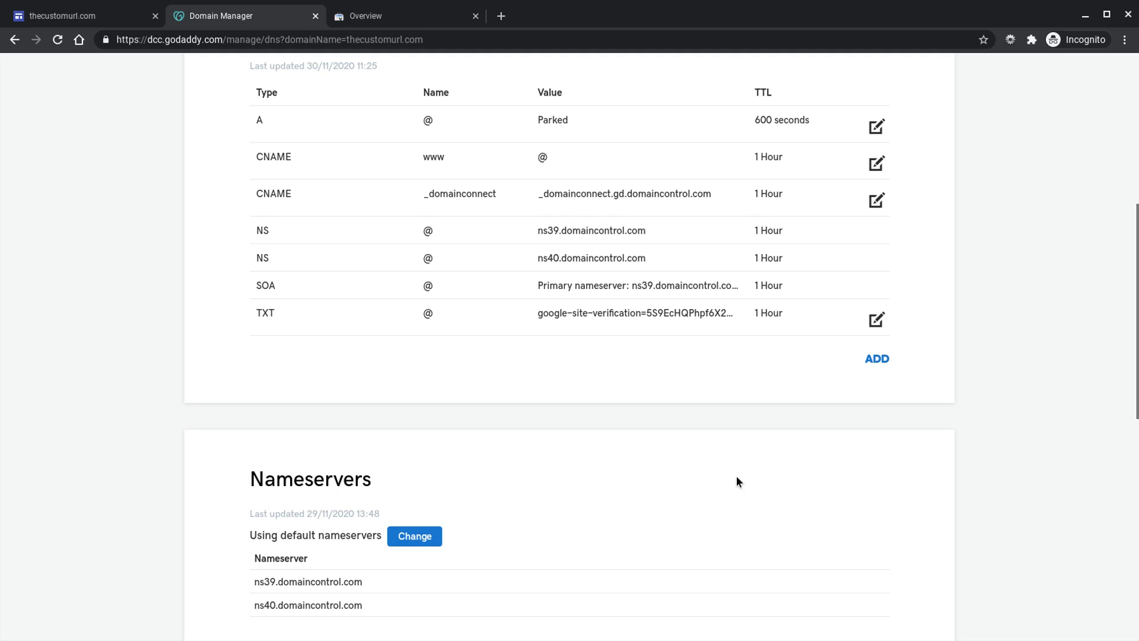
pyautogui.moveTo(538, 313); pyautogui.dragTo(724, 316)
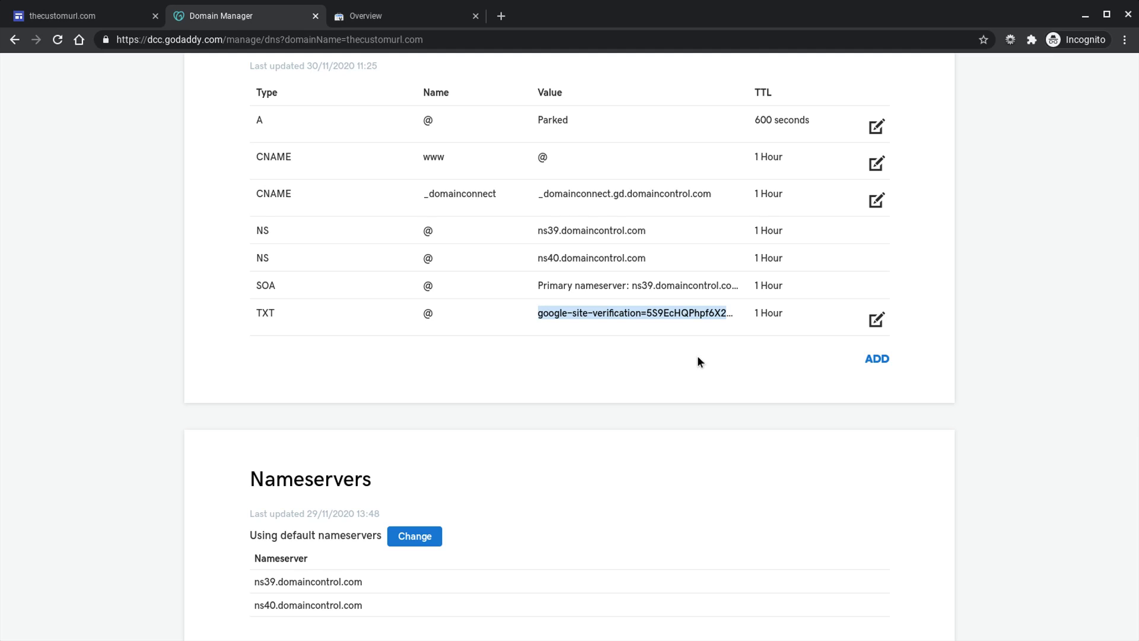
# Verify ownership of thecustomurl.com in Search Console, open the verified property, then close that tab.
pyautogui.click(366, 18)
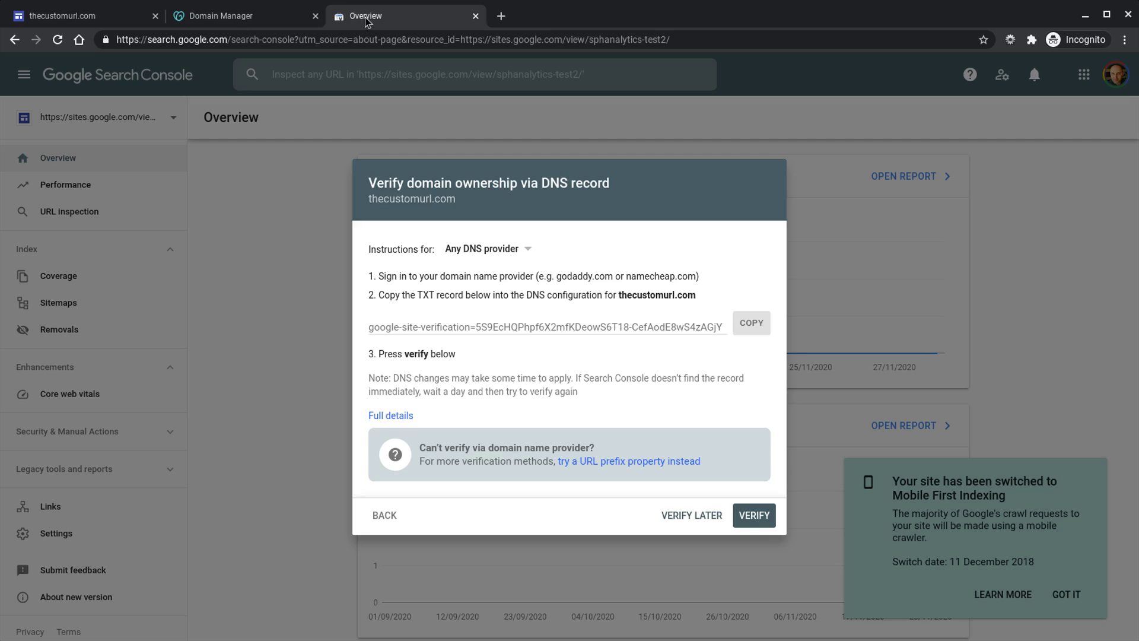
pyautogui.click(754, 515)
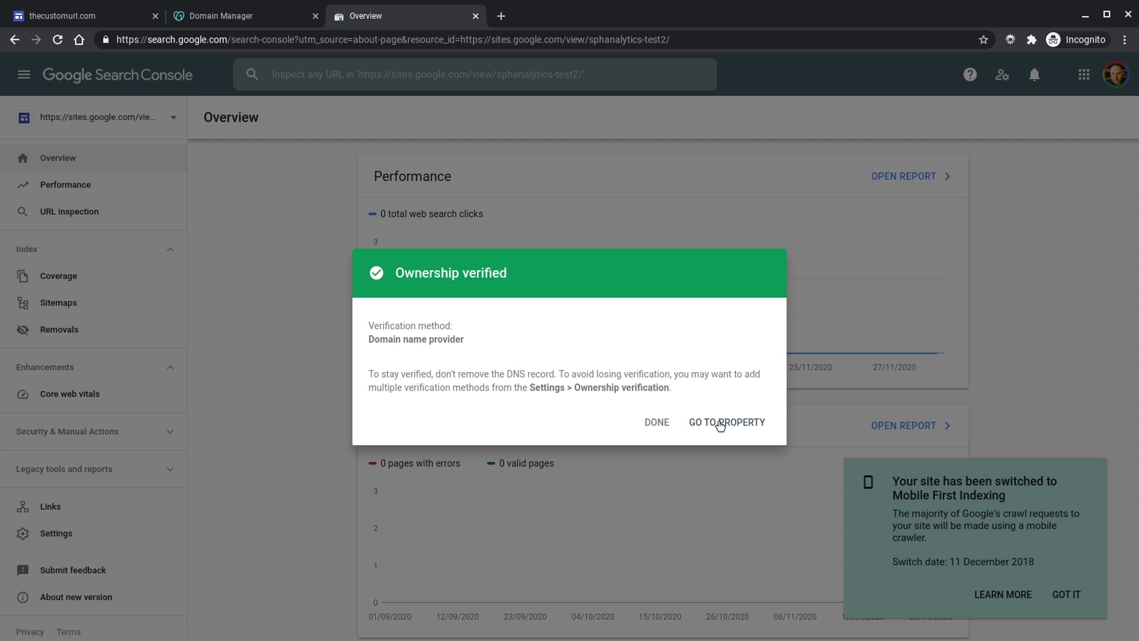
pyautogui.click(720, 426)
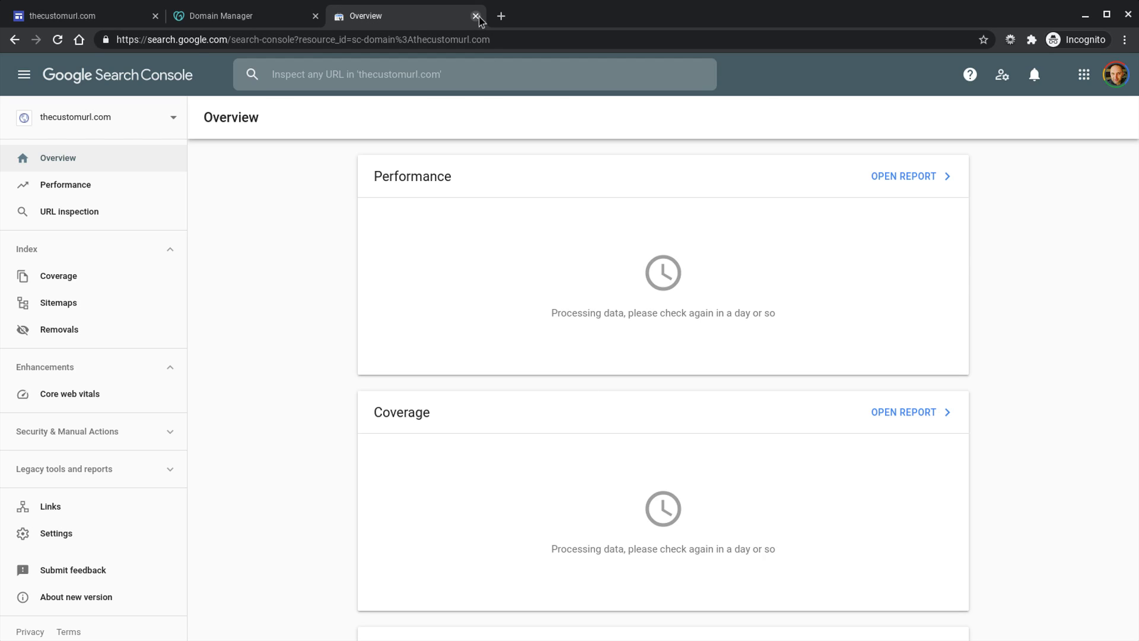
pyautogui.hotkey('ctrl', 'shift', 'Tab')
pyautogui.click(390, 16)
pyautogui.click(121, 16)
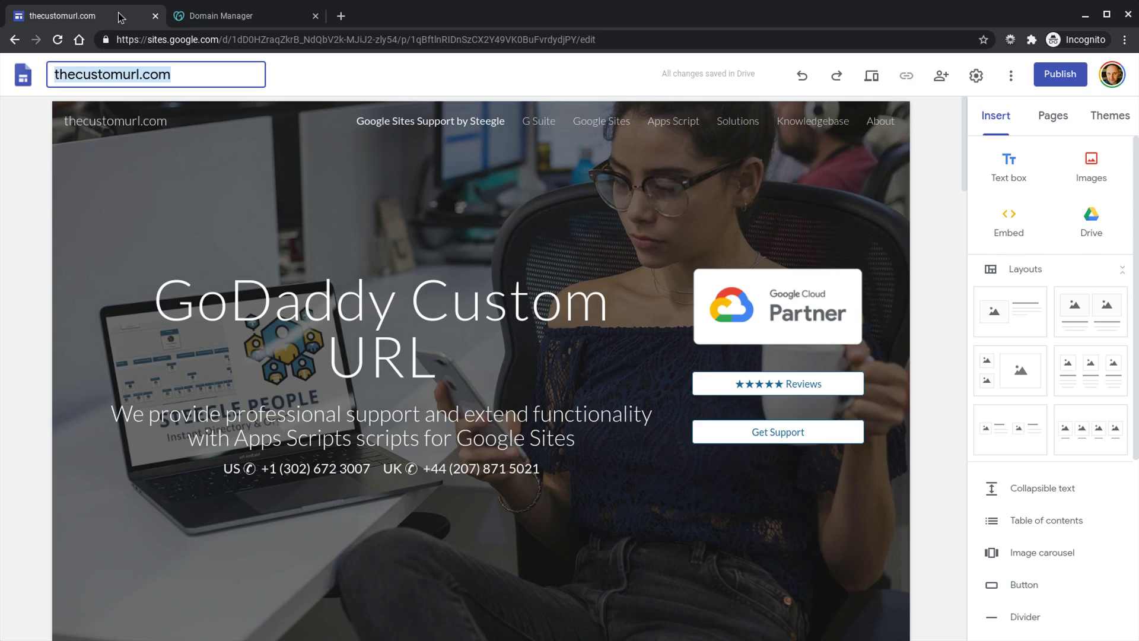
pyautogui.click(913, 239)
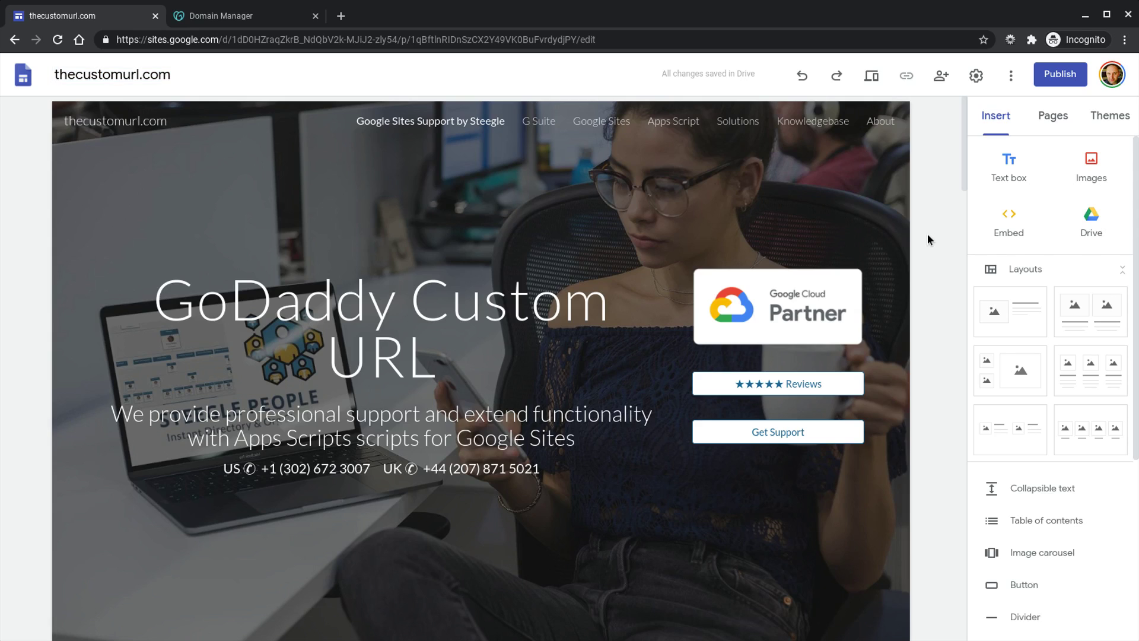
pyautogui.moveTo(906, 231)
pyautogui.click(975, 78)
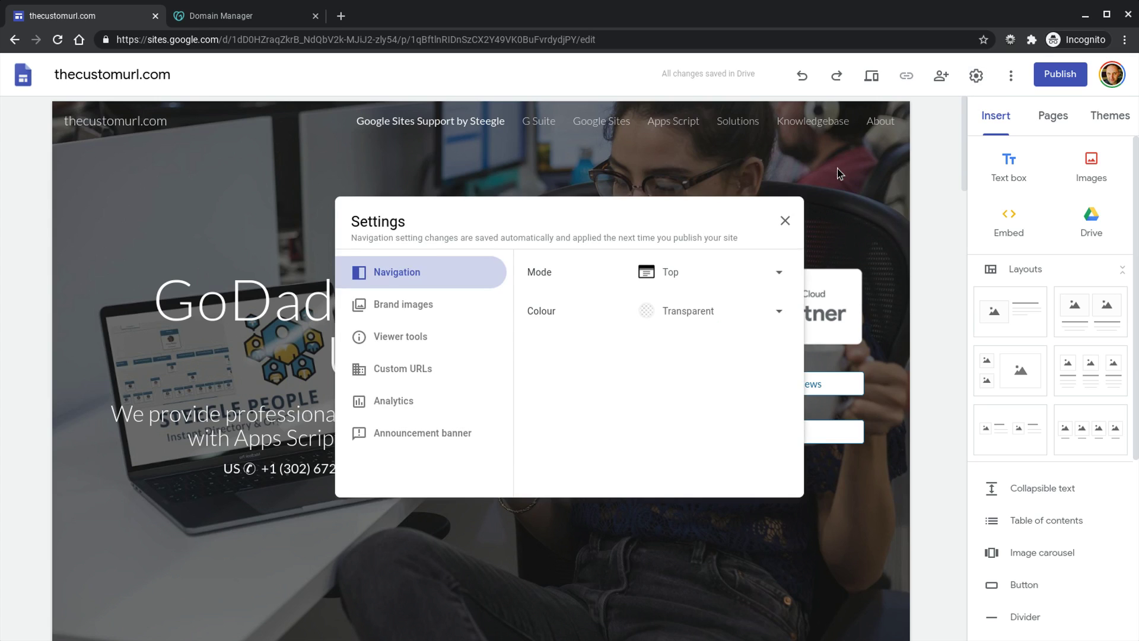
pyautogui.click(402, 371)
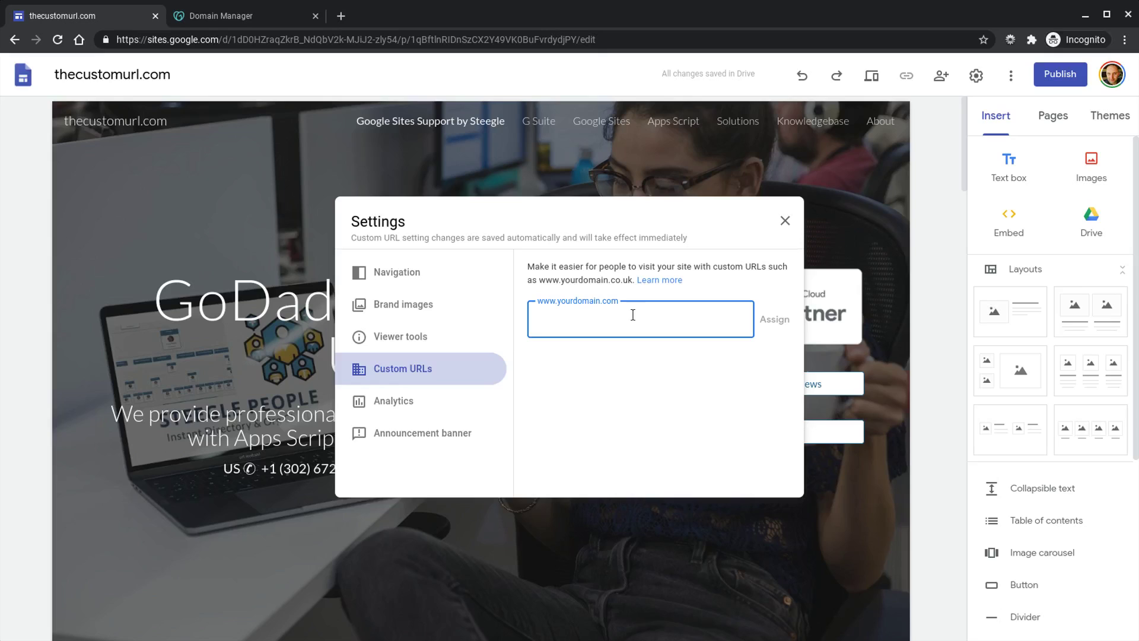
pyautogui.write('thecustomurl.com')
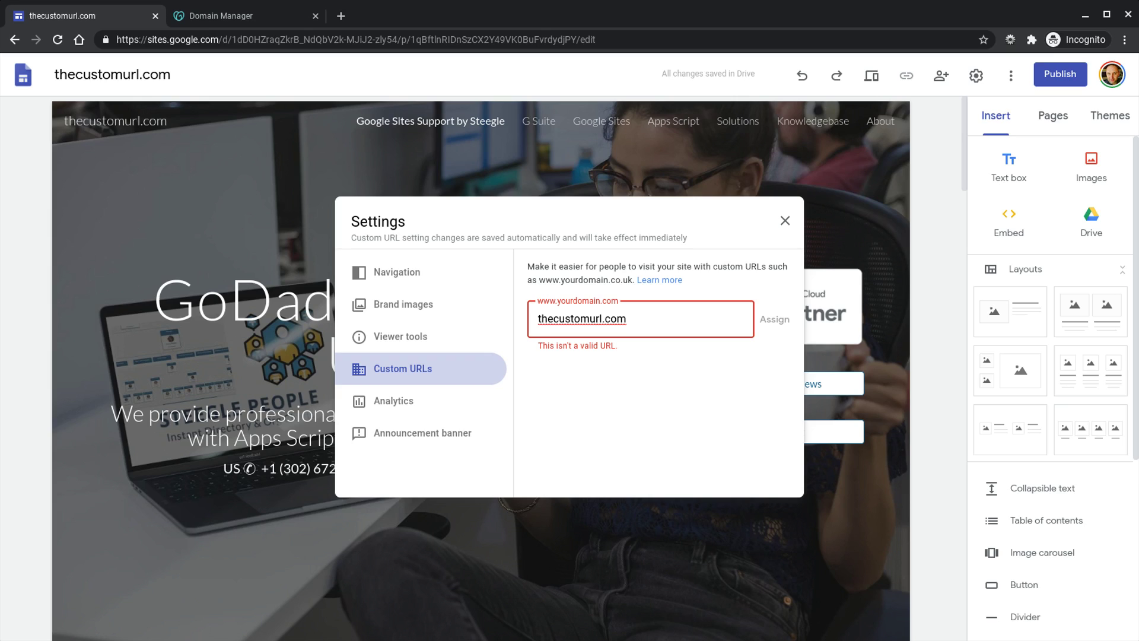
pyautogui.click(538, 318)
pyautogui.write('www.')
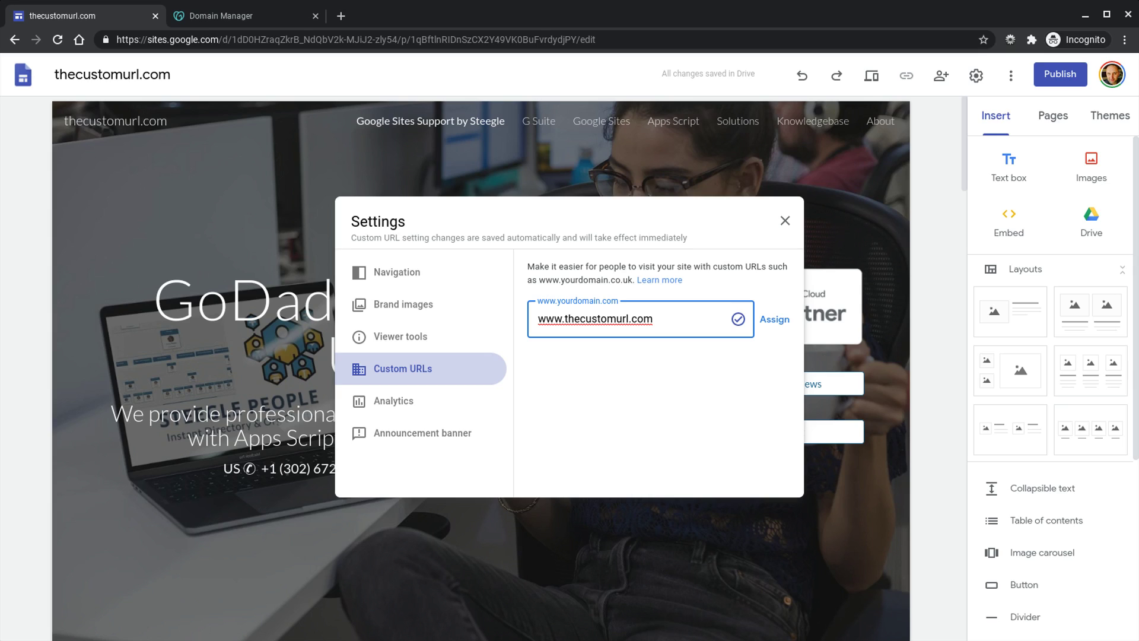
pyautogui.click(775, 320)
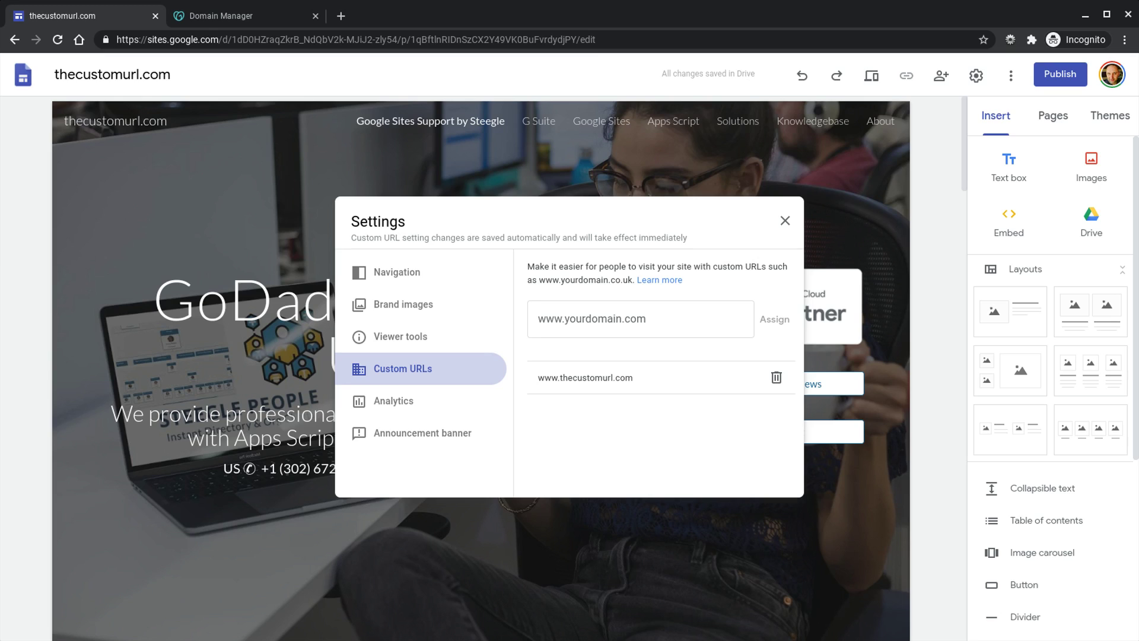
# Try adding a www CNAME record pointing to ghs.googlehosted.com, which GoDaddy rejects with an error.
pyautogui.click(265, 21)
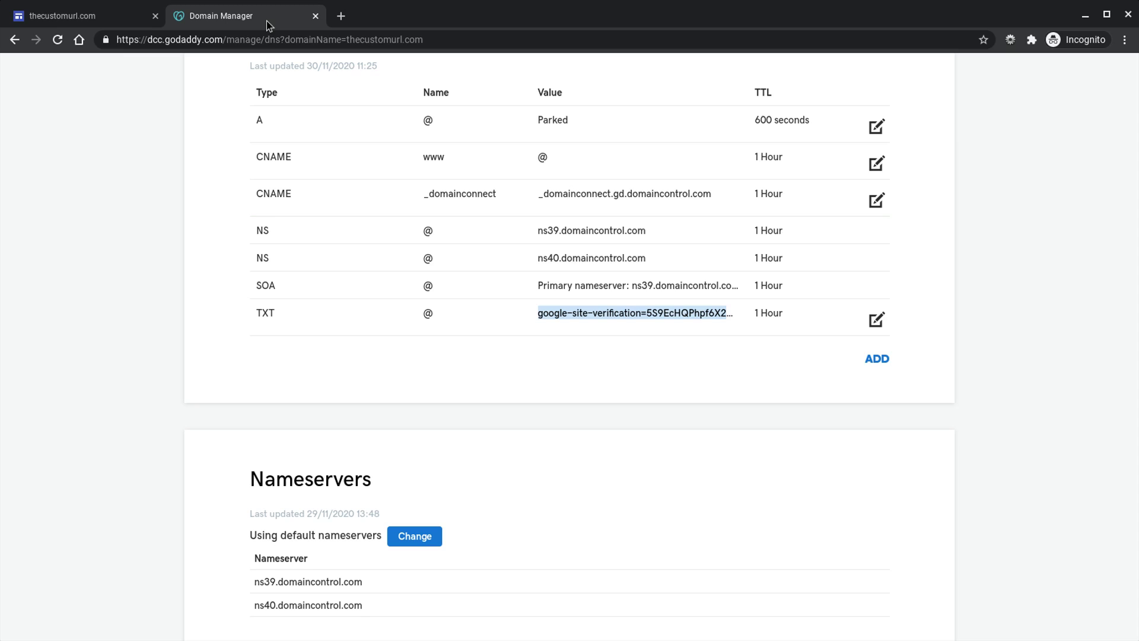
pyautogui.click(875, 361)
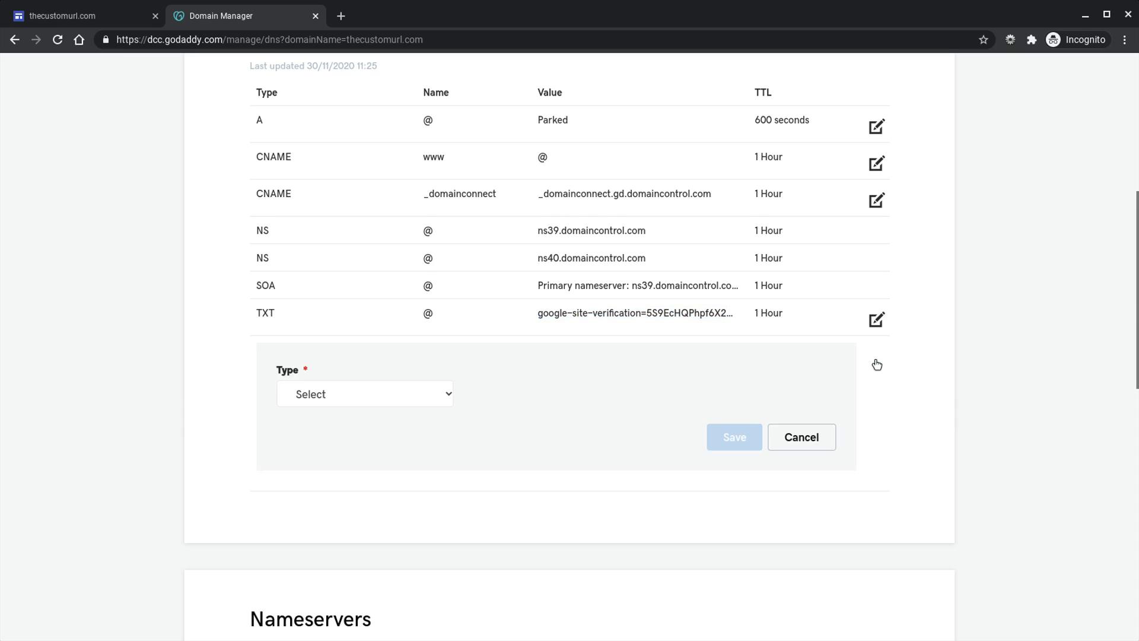
pyautogui.click(380, 394)
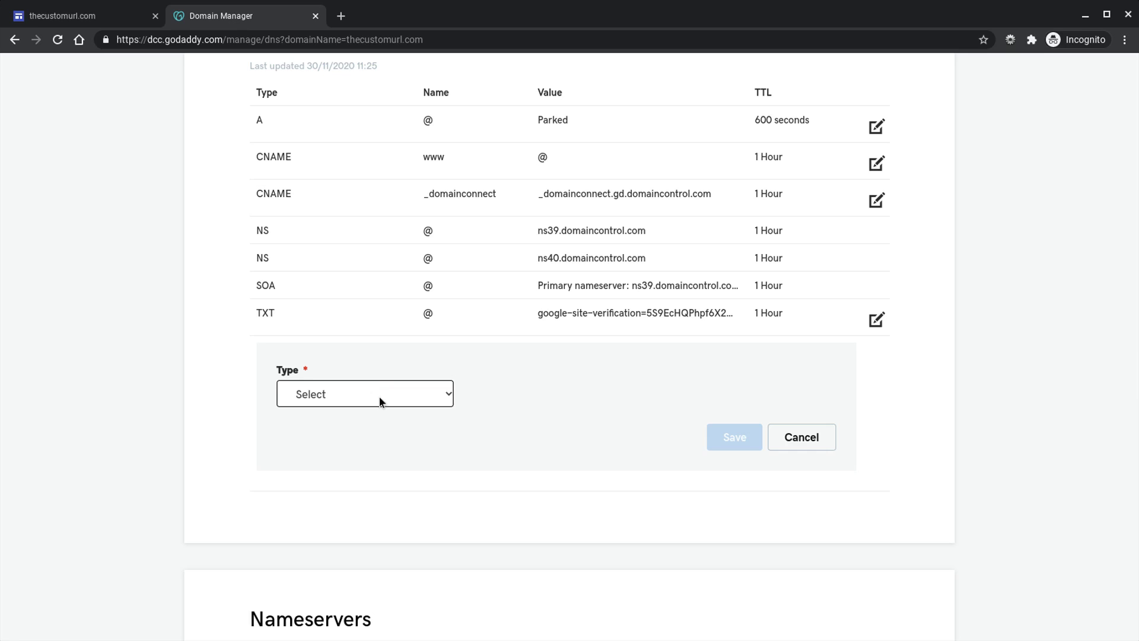
pyautogui.click(375, 412)
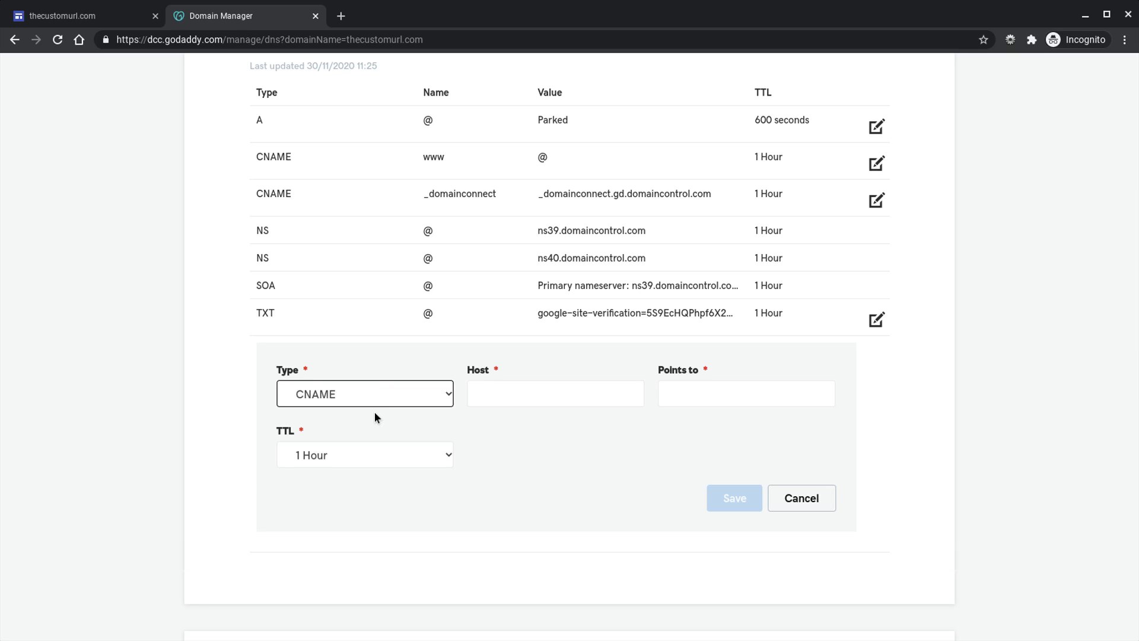
pyautogui.click(567, 395)
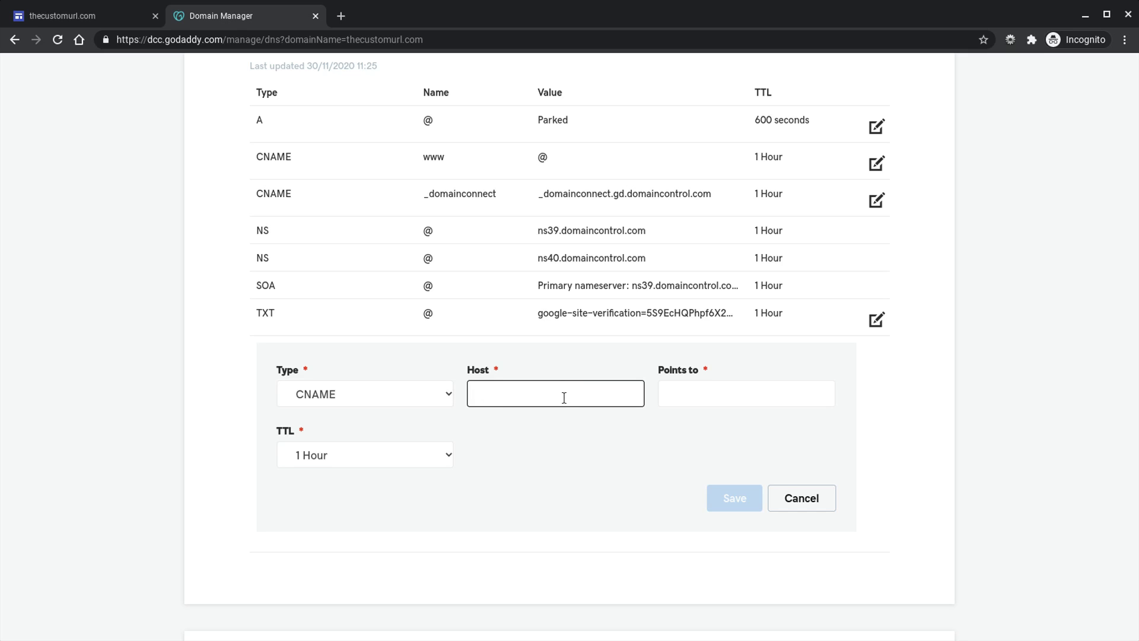
pyautogui.write('www')
pyautogui.click(707, 394)
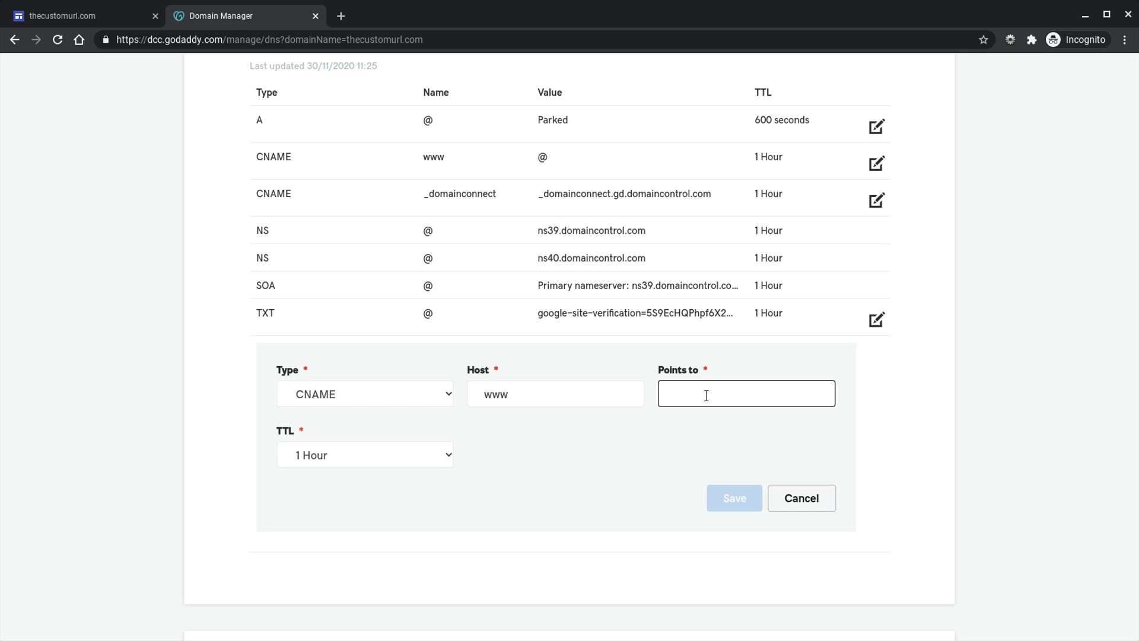
pyautogui.write('gh')
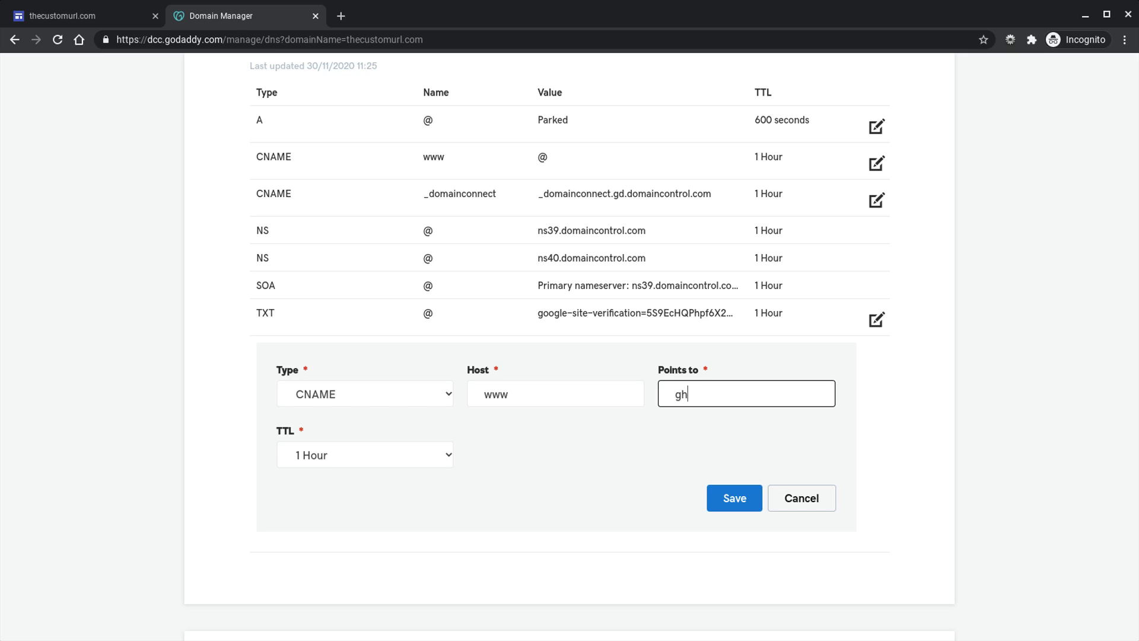
pyautogui.write('s.googlehosted.com')
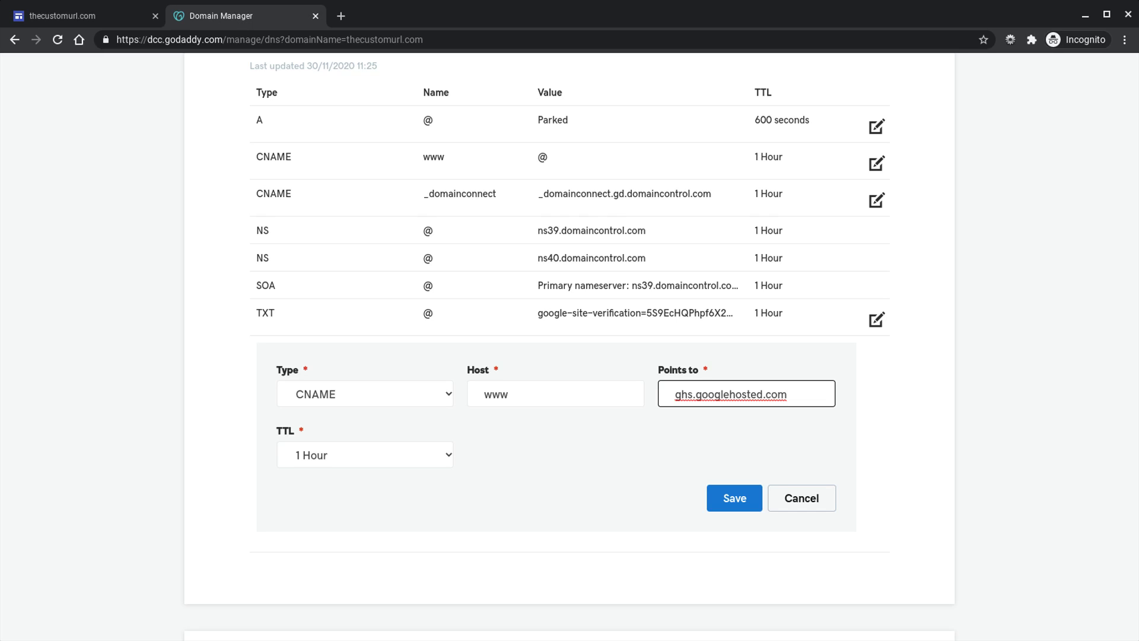
pyautogui.click(722, 506)
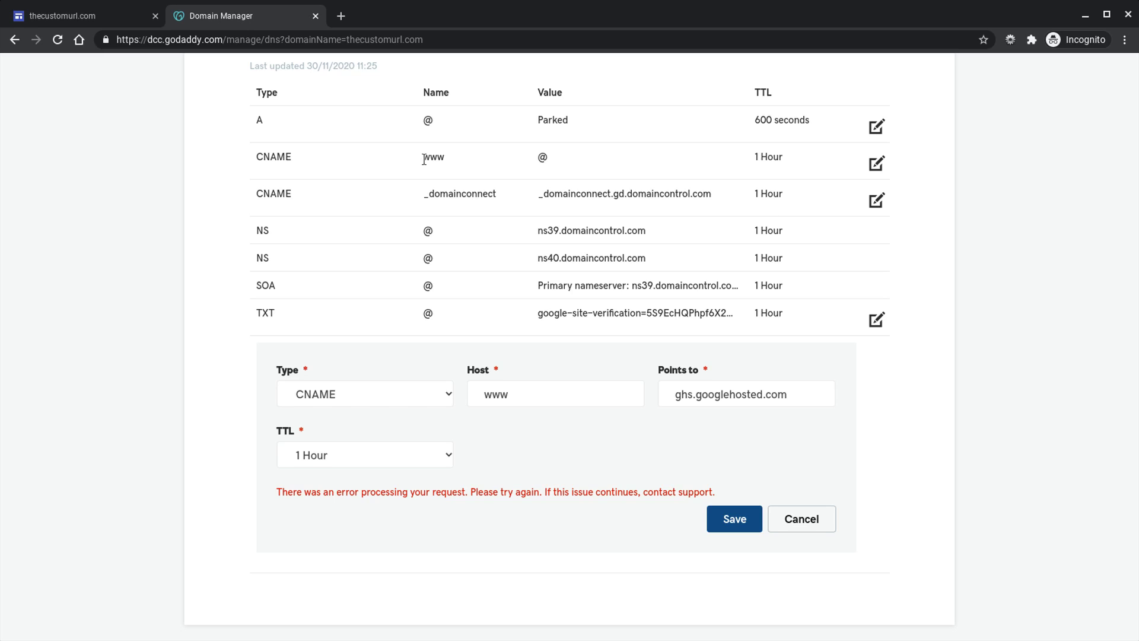
pyautogui.moveTo(424, 160); pyautogui.dragTo(453, 161)
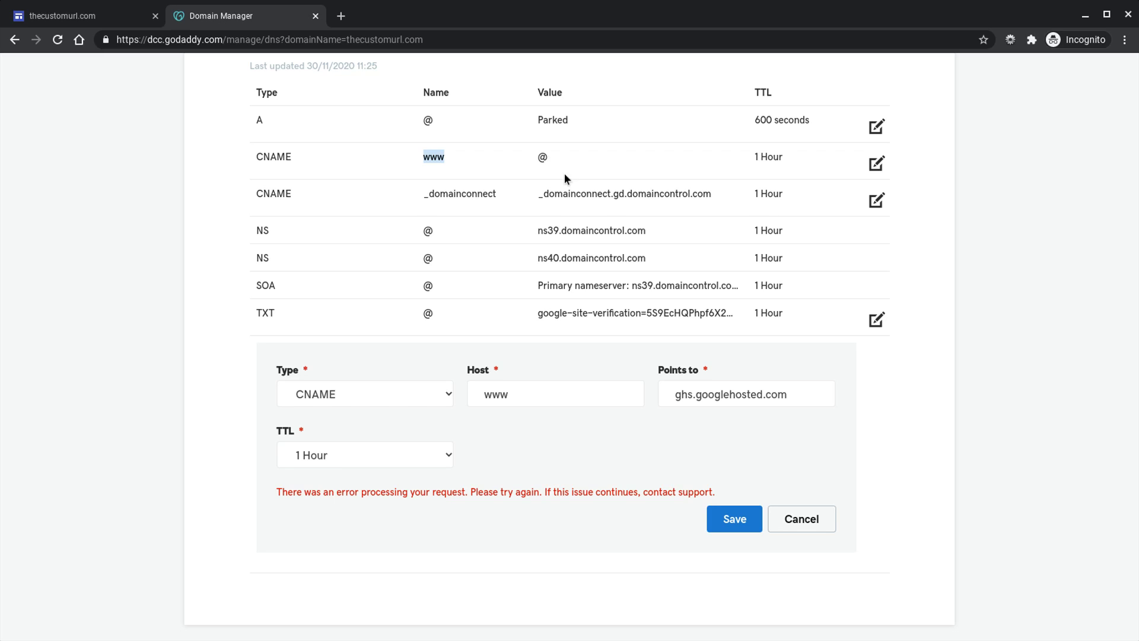
# Cancel the failed record and change the existing www CNAME's target from @ to ghs.googlehosted.com.
pyautogui.click(820, 519)
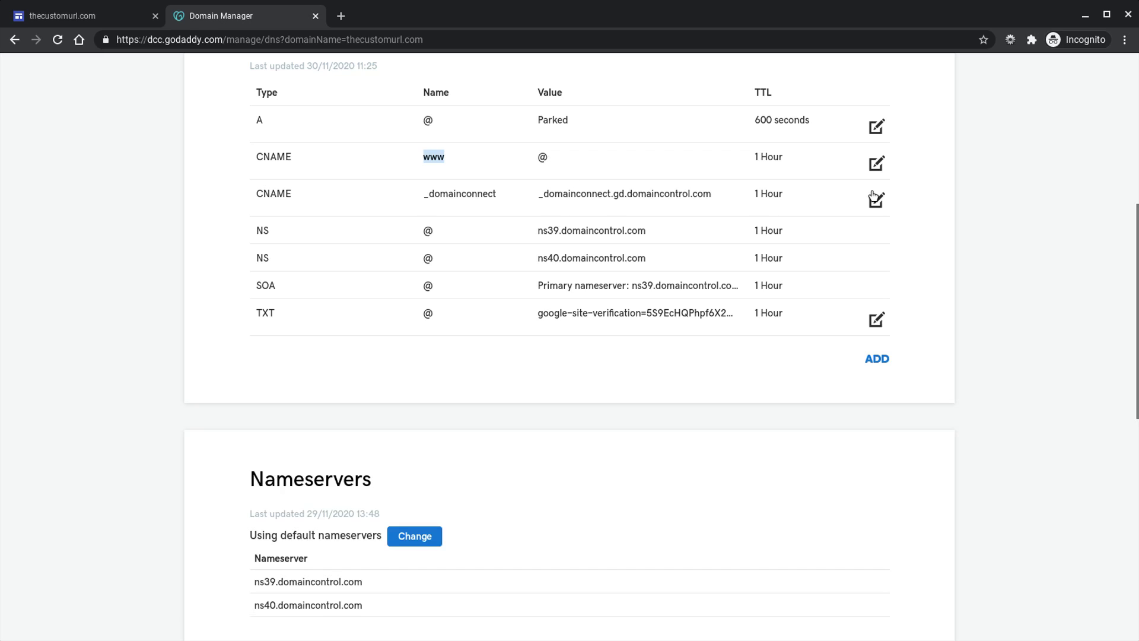
pyautogui.click(876, 164)
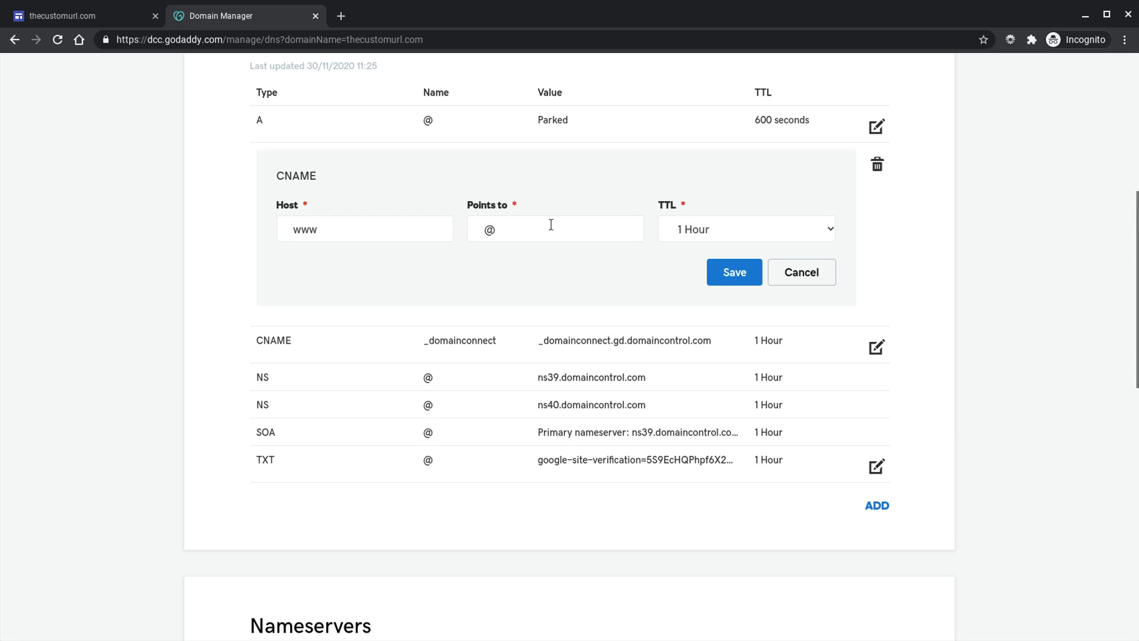
pyautogui.doubleClick(533, 228)
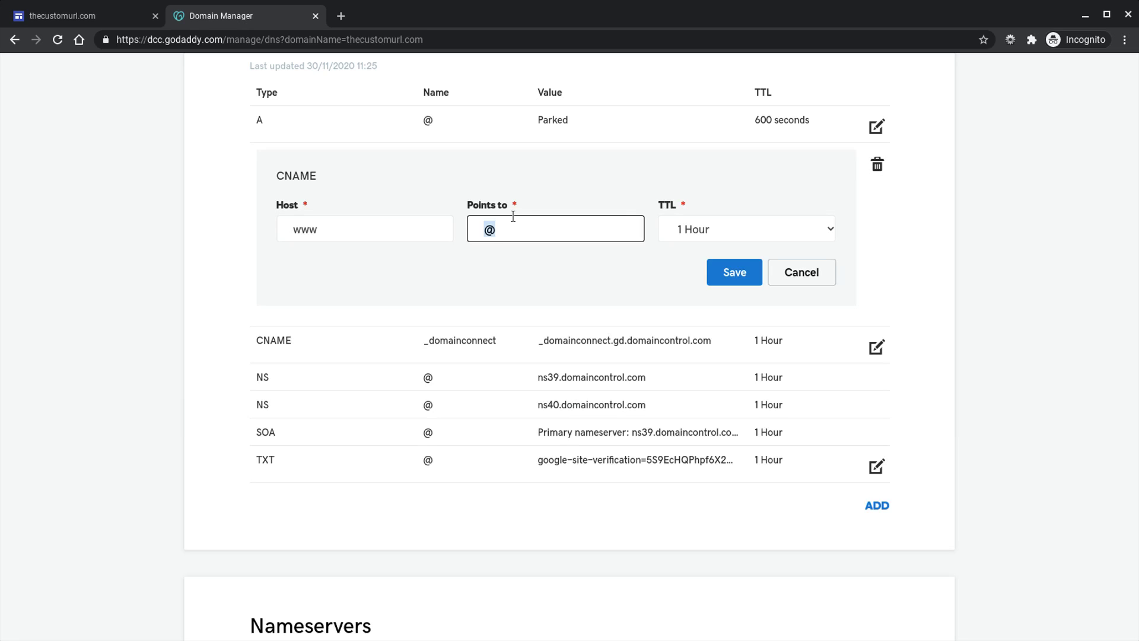
pyautogui.write('ghs.googlehosted.com')
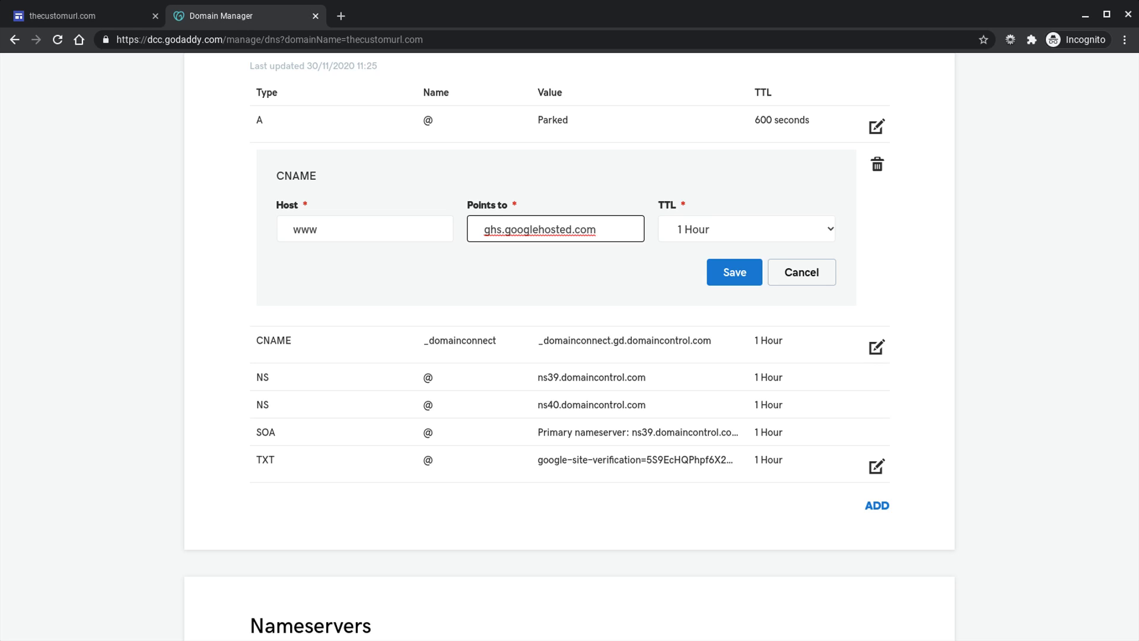
pyautogui.click(745, 279)
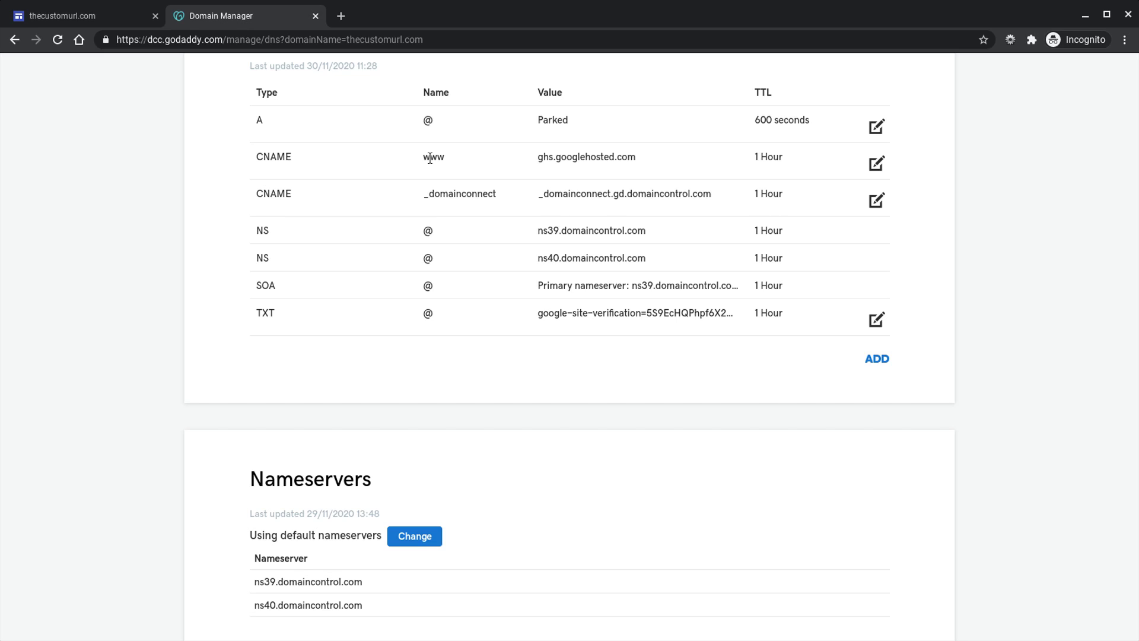
# Change the @ A record from Parked to 174.129.25.170 with a 1 Hour TTL and save it.
pyautogui.scroll(2, 456, 156)
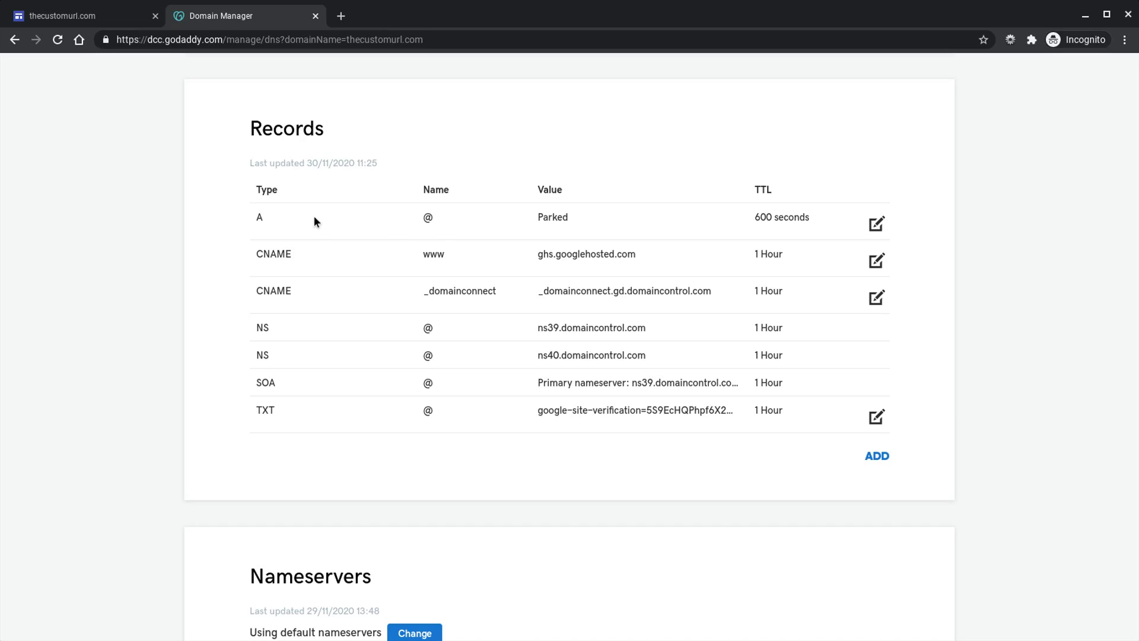
pyautogui.click(876, 223)
pyautogui.click(564, 288)
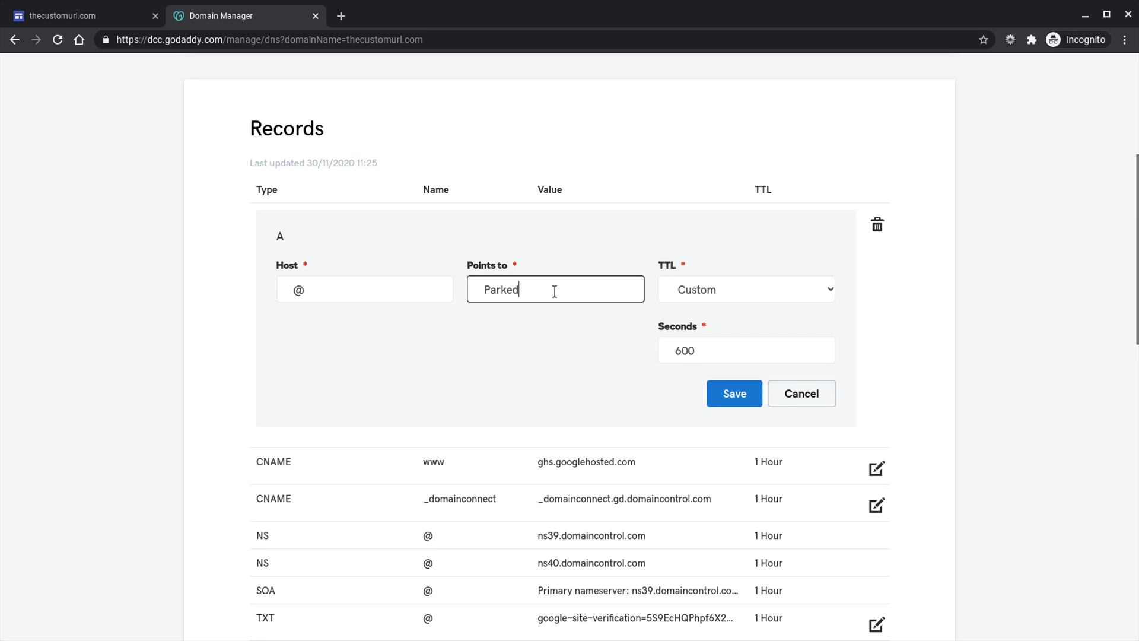
pyautogui.doubleClick(554, 291)
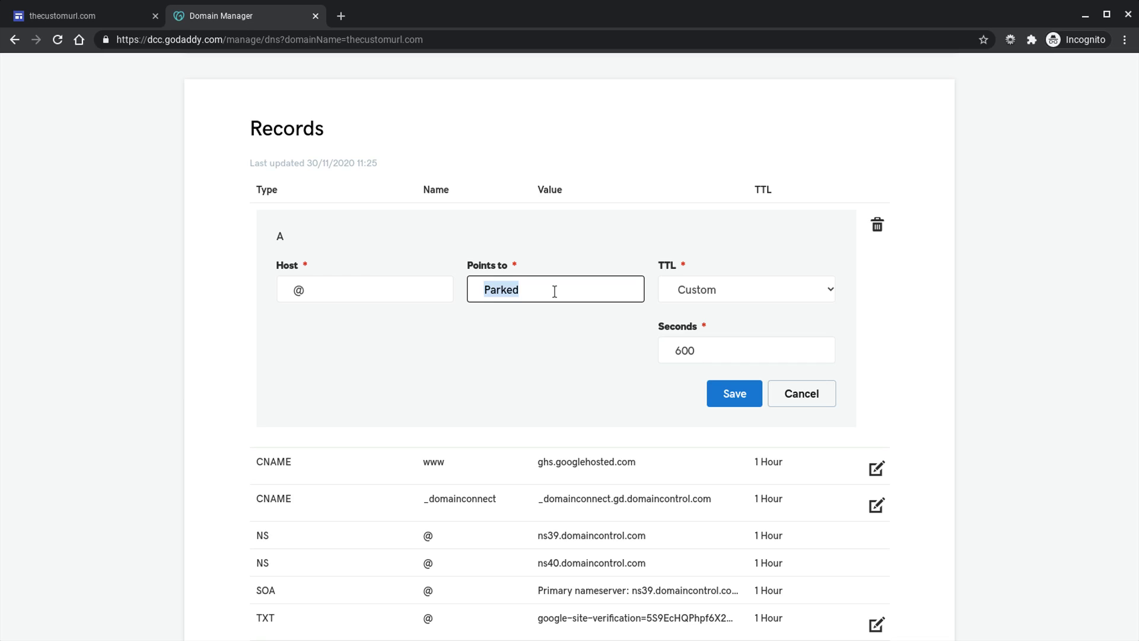
pyautogui.write('174.129.25.170')
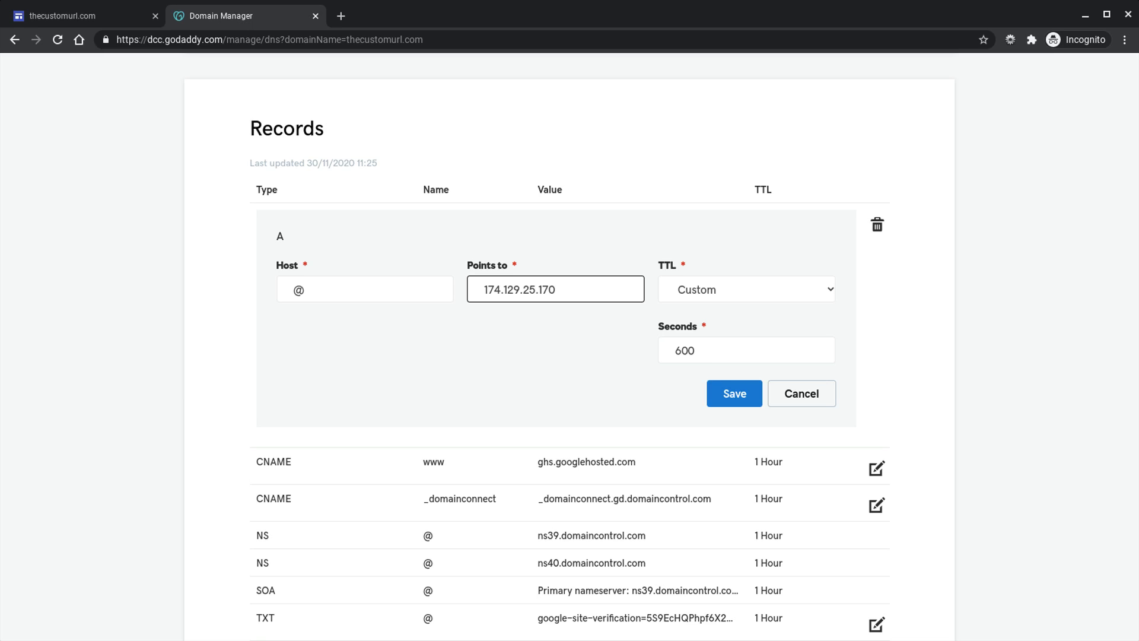
pyautogui.click(745, 280)
pyautogui.click(749, 305)
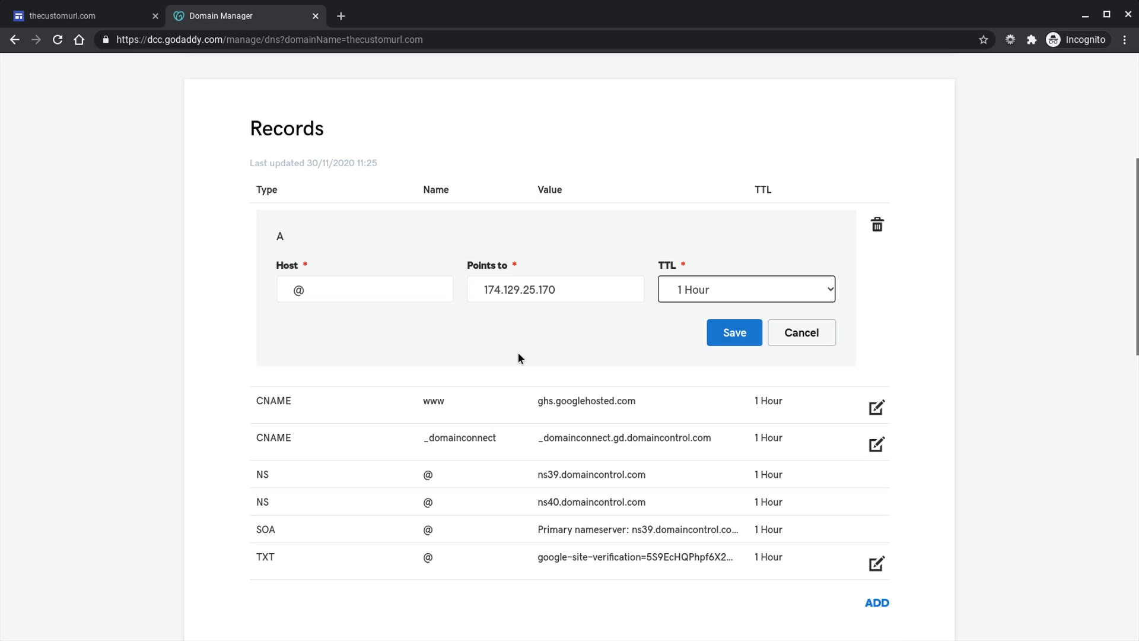
pyautogui.click(724, 333)
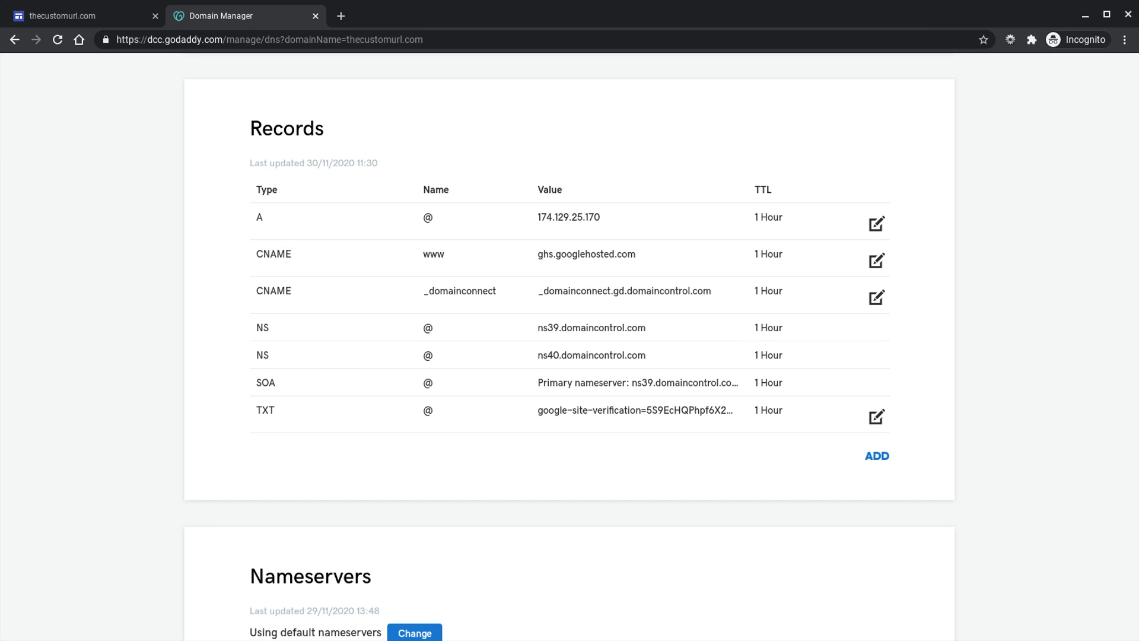
pyautogui.click(87, 23)
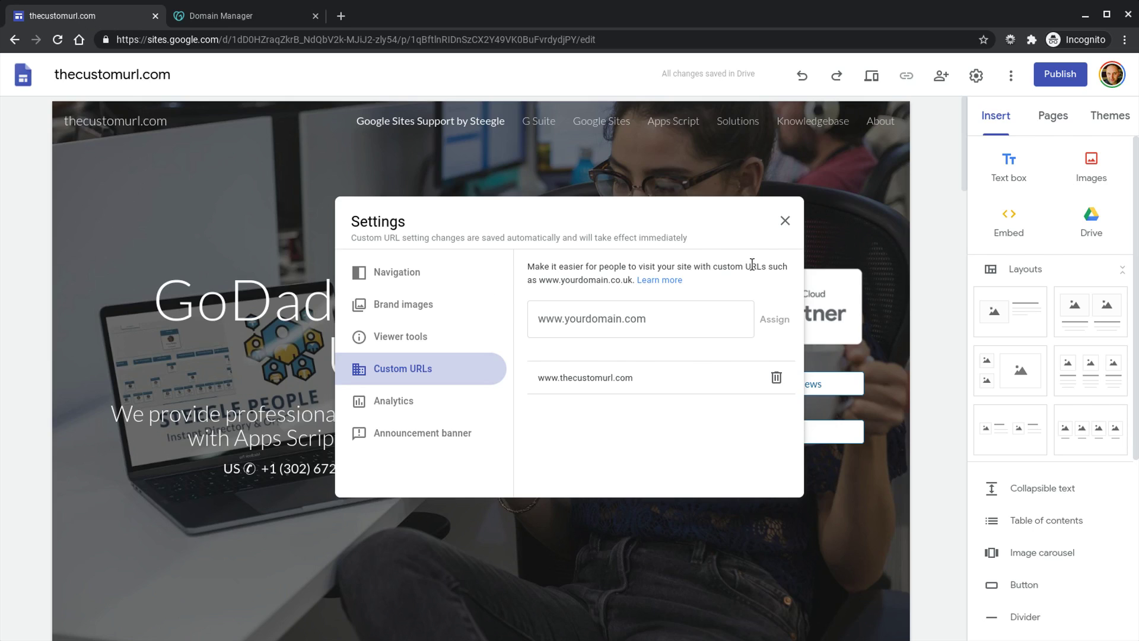
pyautogui.click(786, 221)
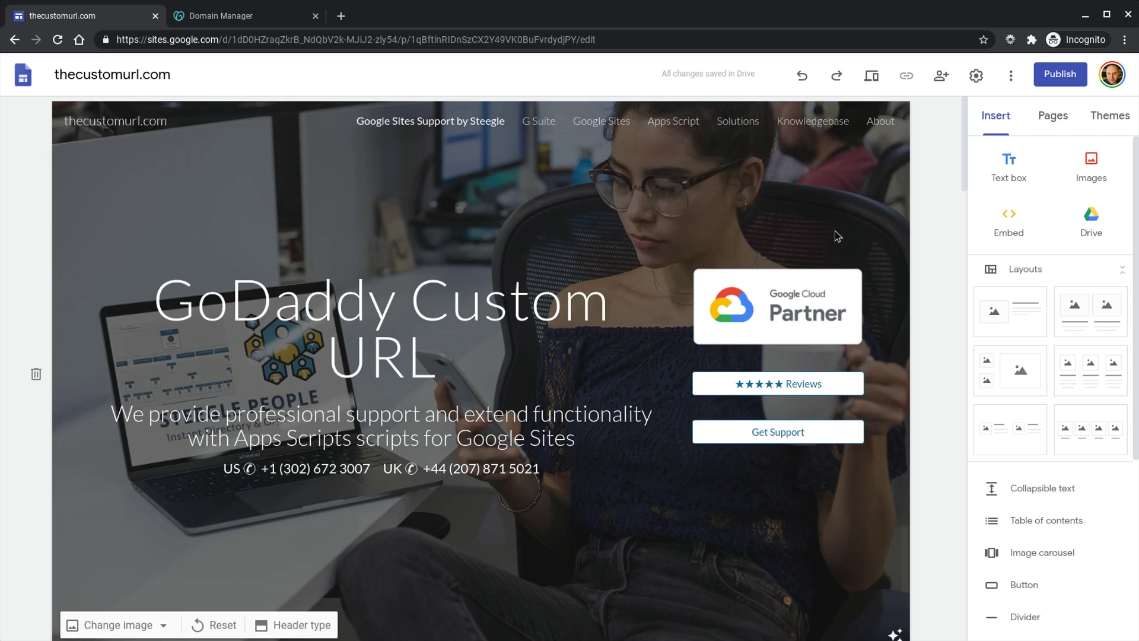
pyautogui.click(1071, 77)
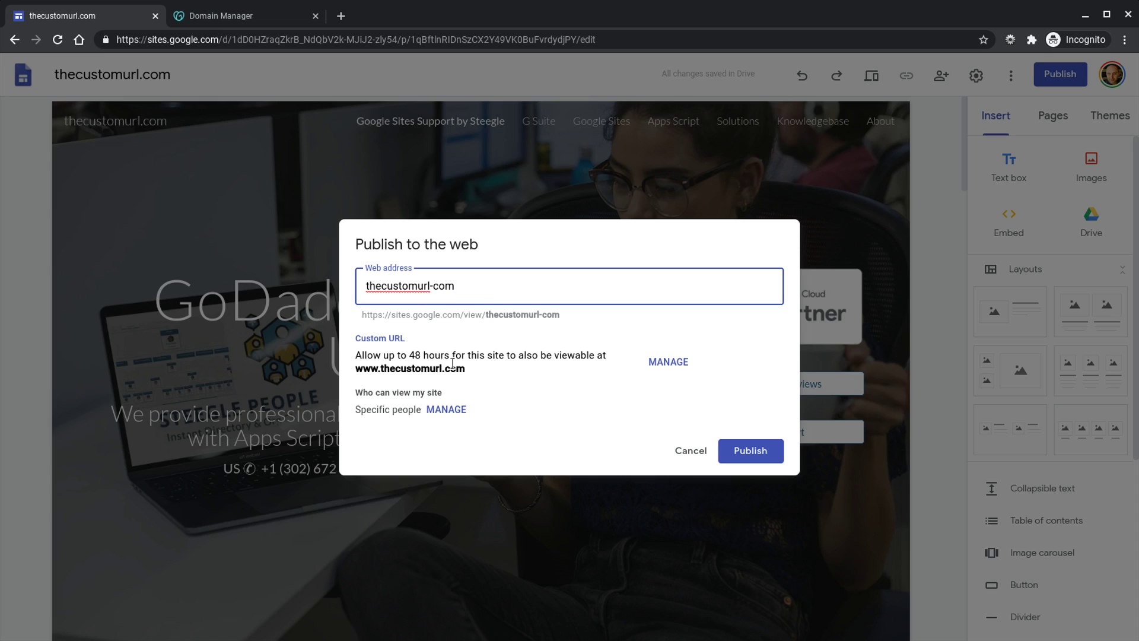
pyautogui.tripleClick(394, 372)
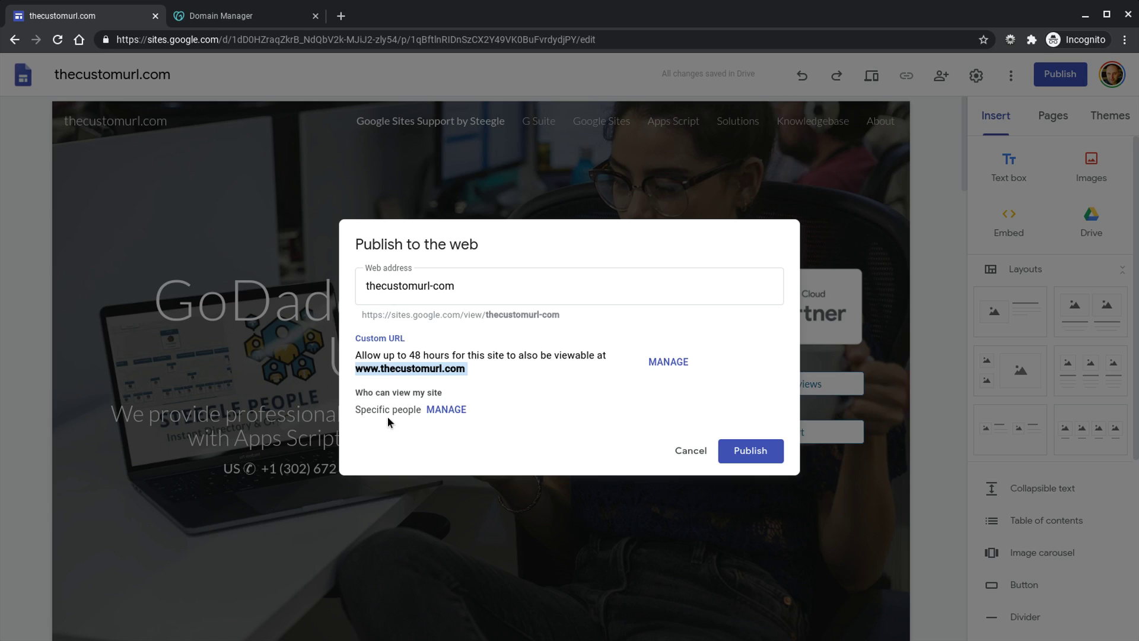
# Set the published site's link access to Public, keeping the draft restricted.
pyautogui.click(453, 412)
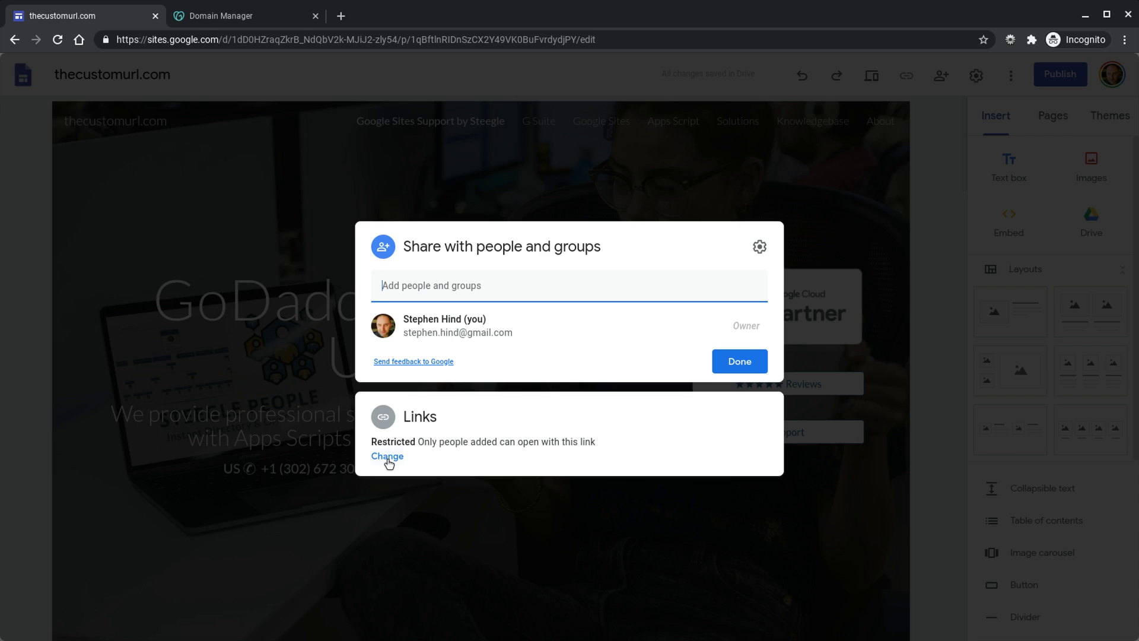
pyautogui.click(387, 457)
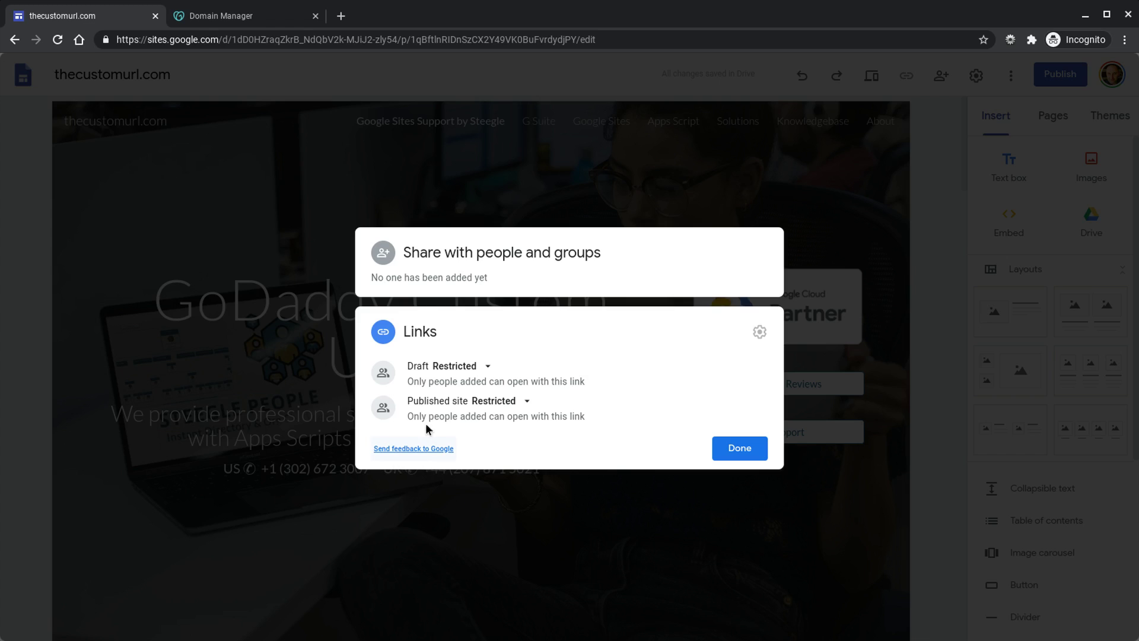
pyautogui.click(530, 404)
pyautogui.click(531, 465)
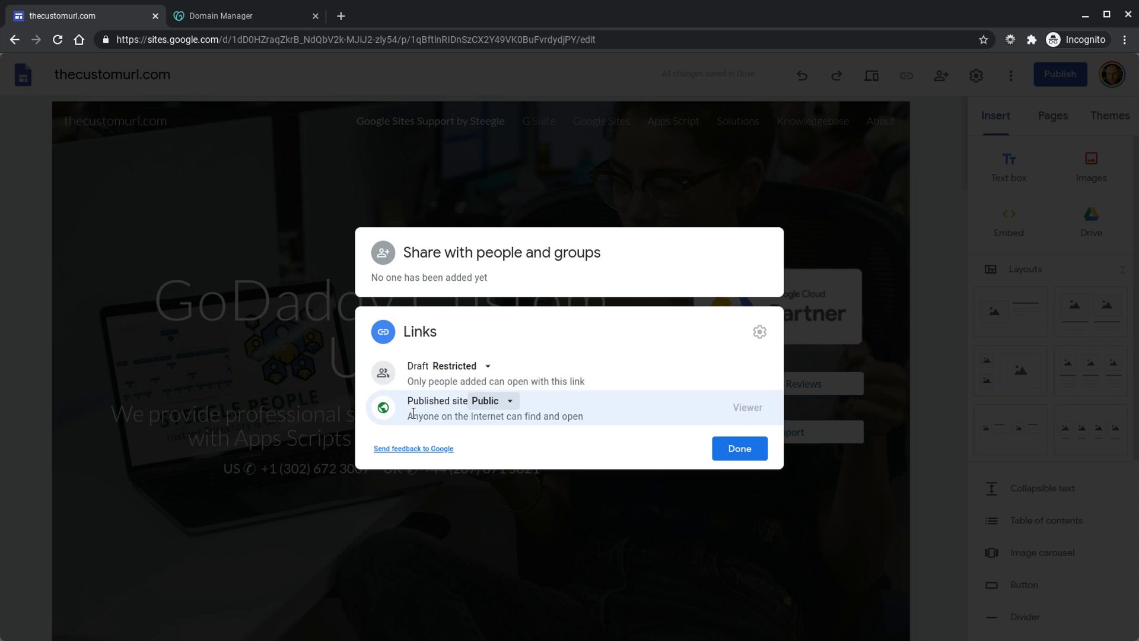
pyautogui.click(743, 450)
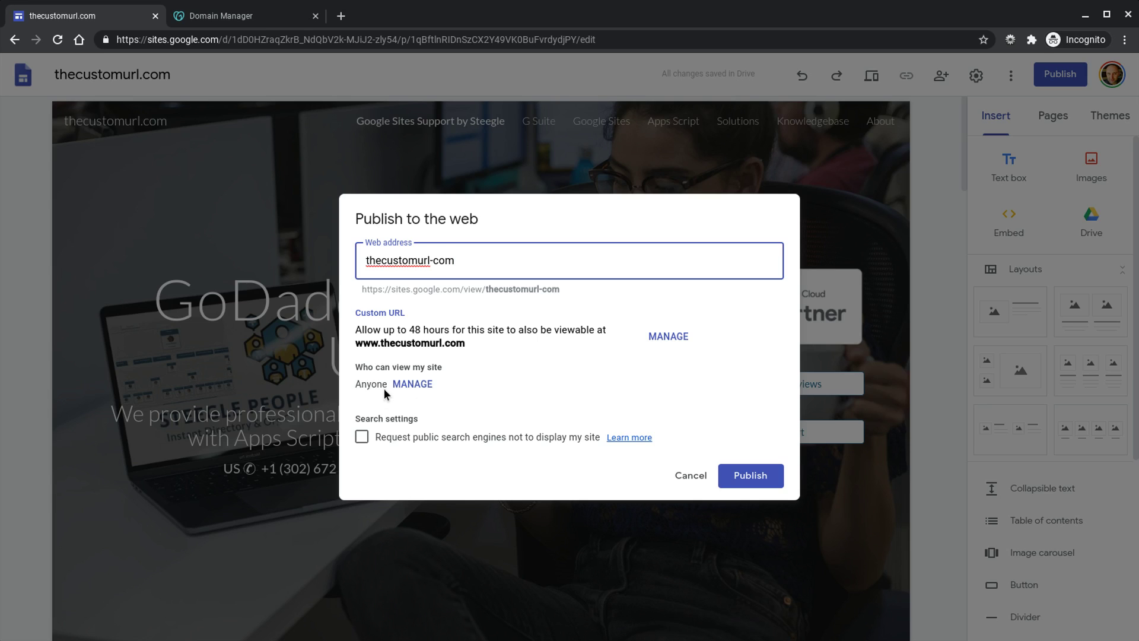
pyautogui.click(362, 437)
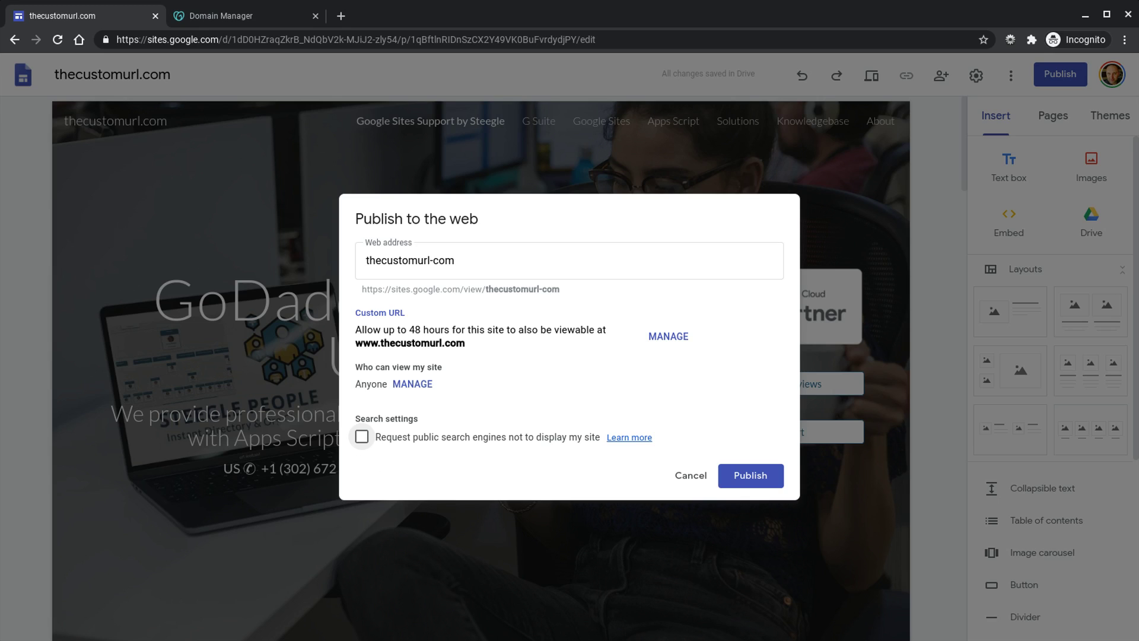
pyautogui.click(766, 480)
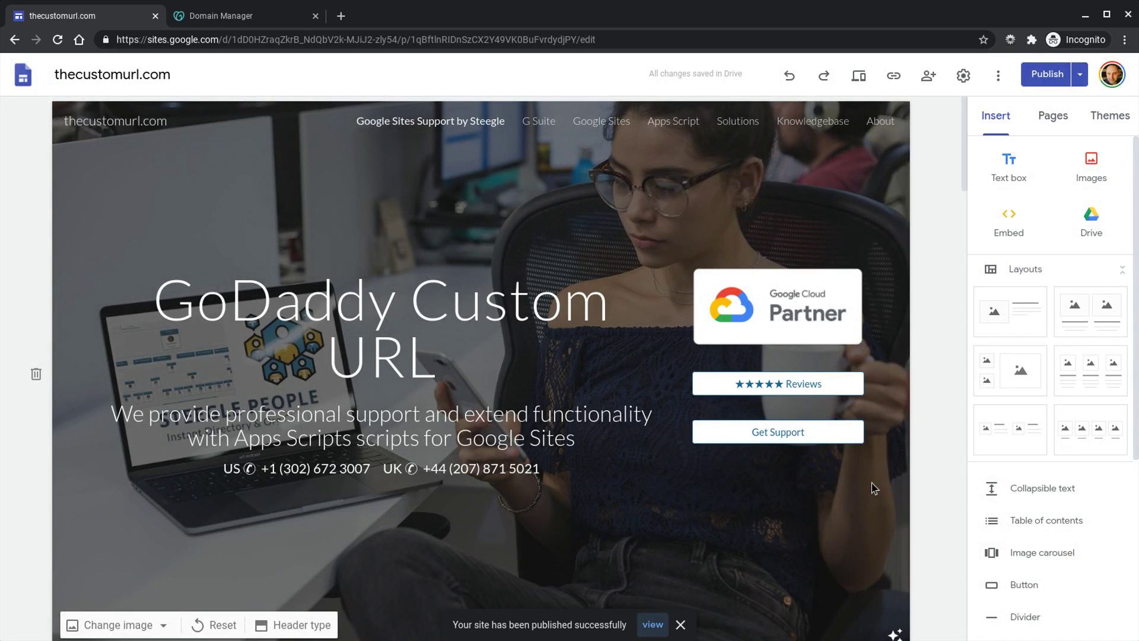
pyautogui.click(895, 77)
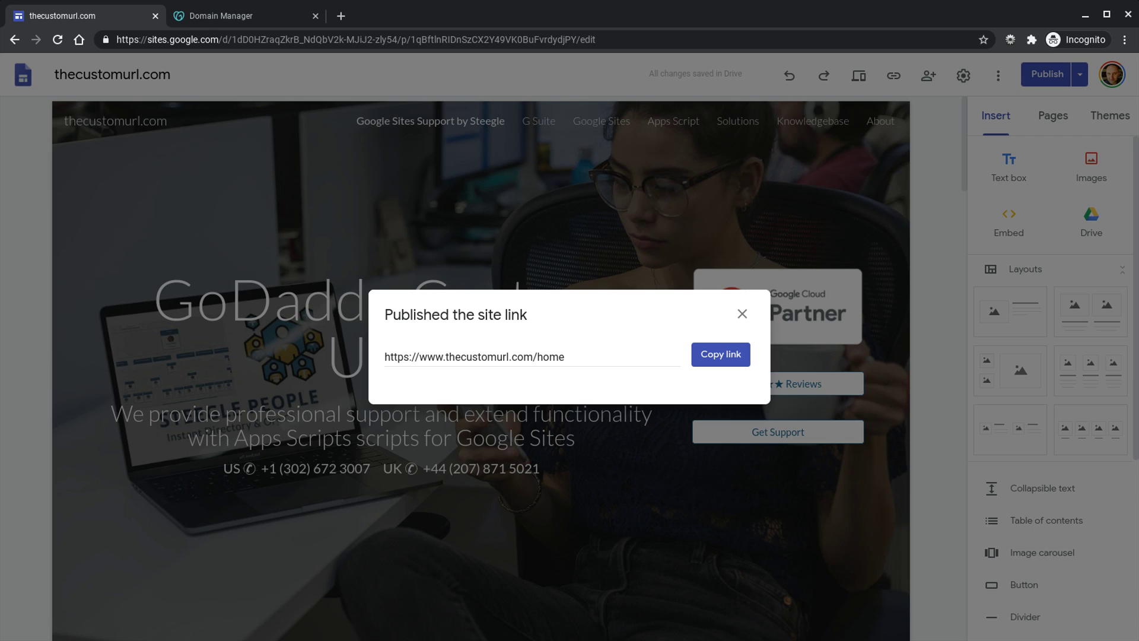
pyautogui.click(717, 363)
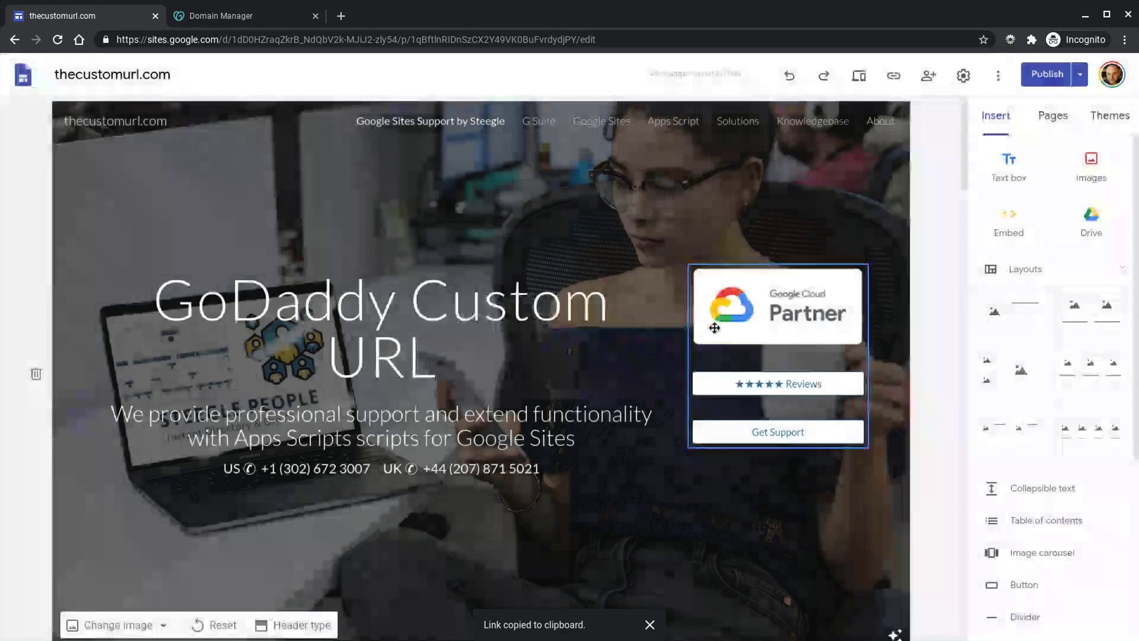
pyautogui.click(340, 16)
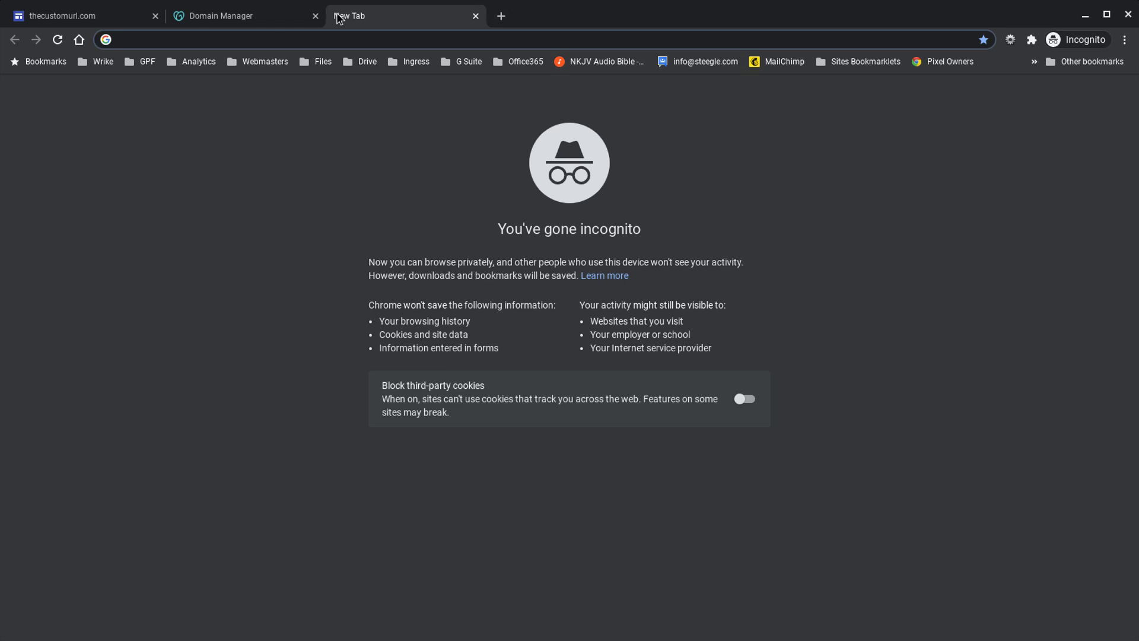
pyautogui.hotkey('ctrl', 'v')
pyautogui.press('Return')
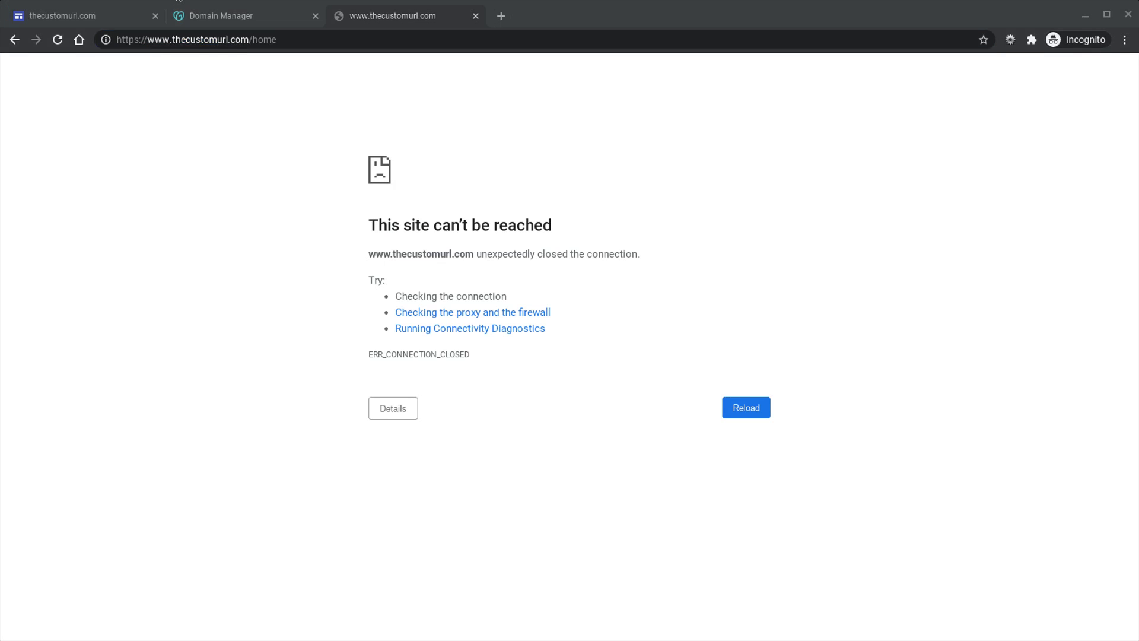
pyautogui.hotkey('ctrl', 'r')
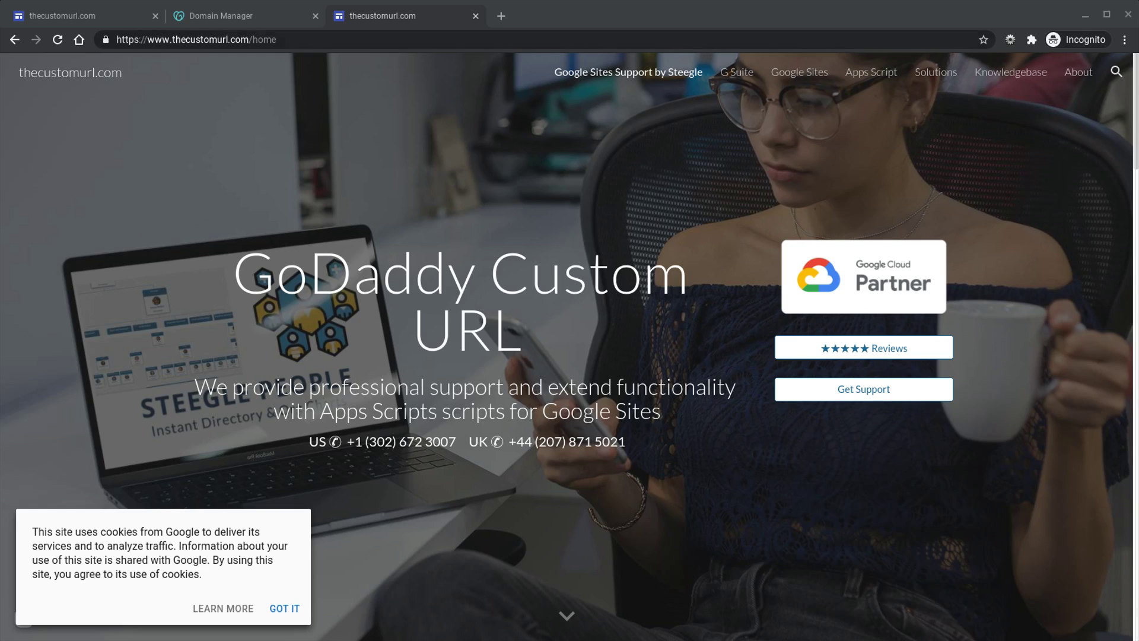
pyautogui.click(667, 30)
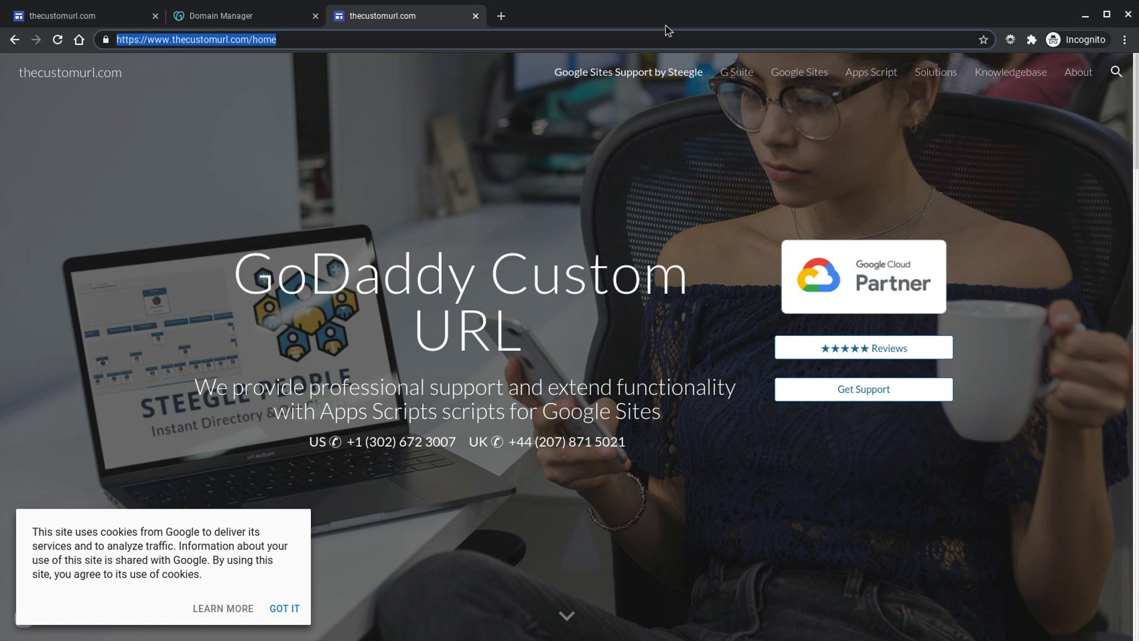
pyautogui.click(281, 45)
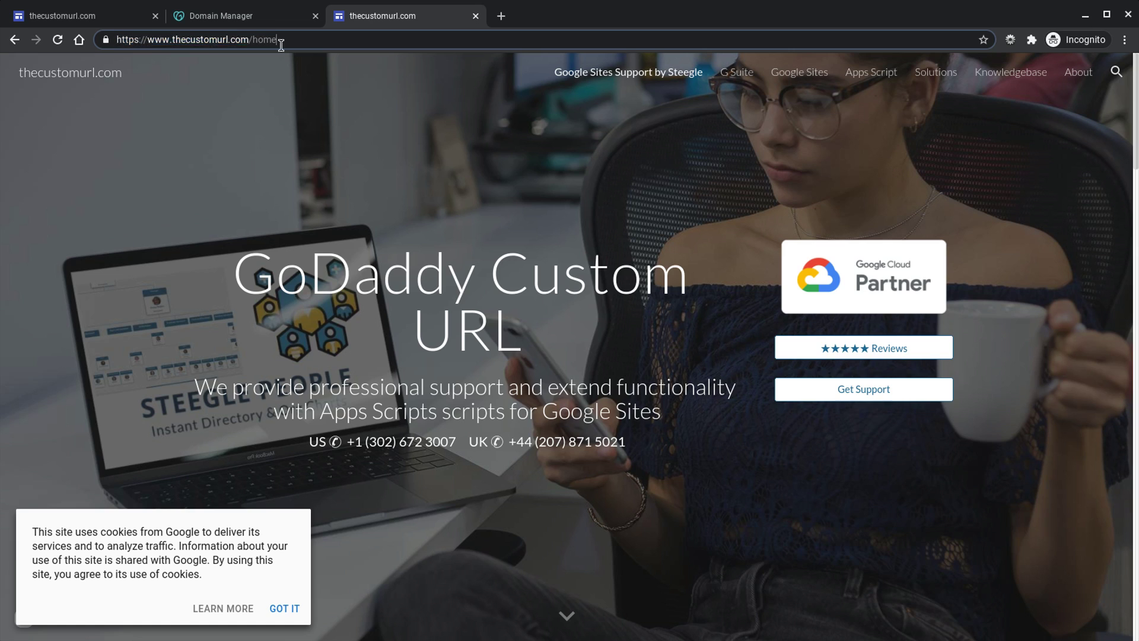
pyautogui.press('BackSpace')
pyautogui.press('BackSpace')
pyautogui.press('BackSpace')
pyautogui.press('BackSpace')
pyautogui.press('BackSpace')
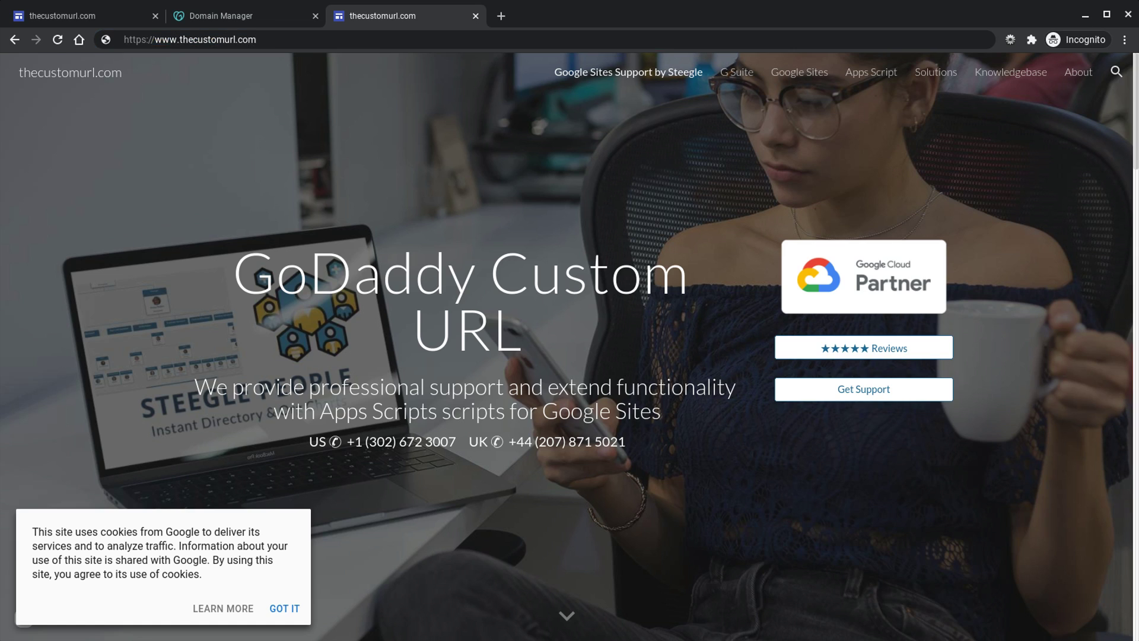
pyautogui.press('Return')
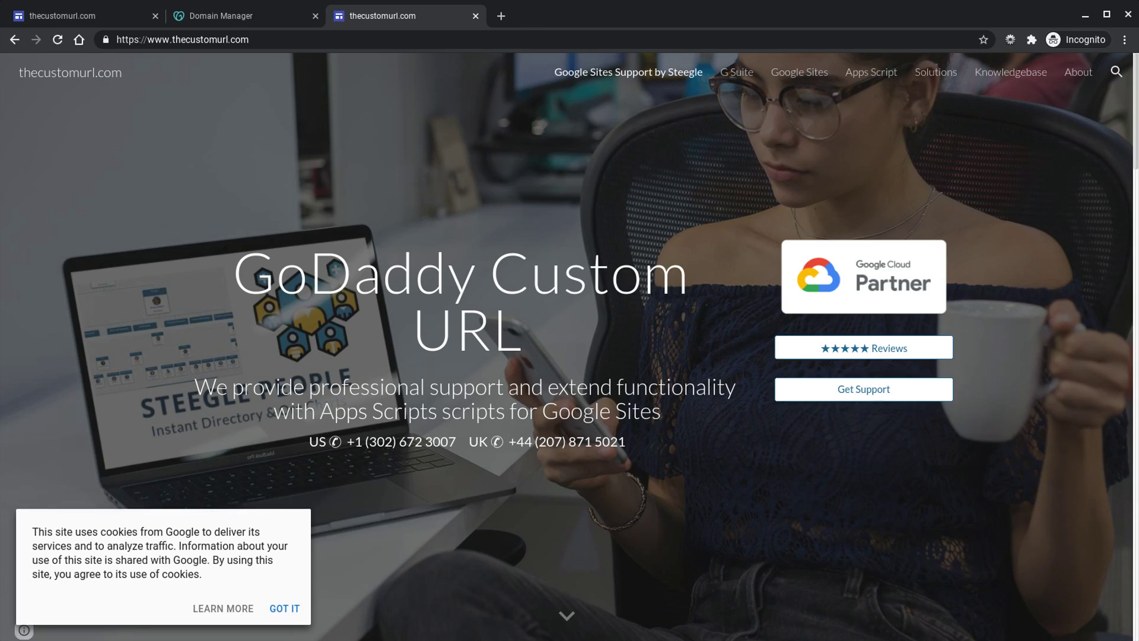
pyautogui.click(137, 42)
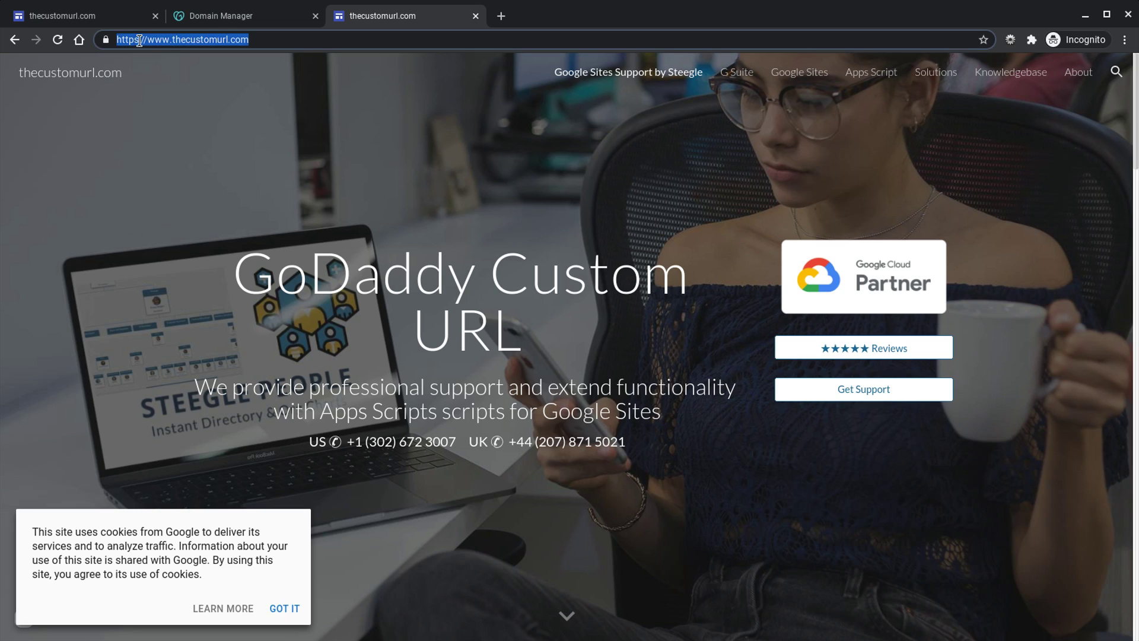
pyautogui.click(140, 42)
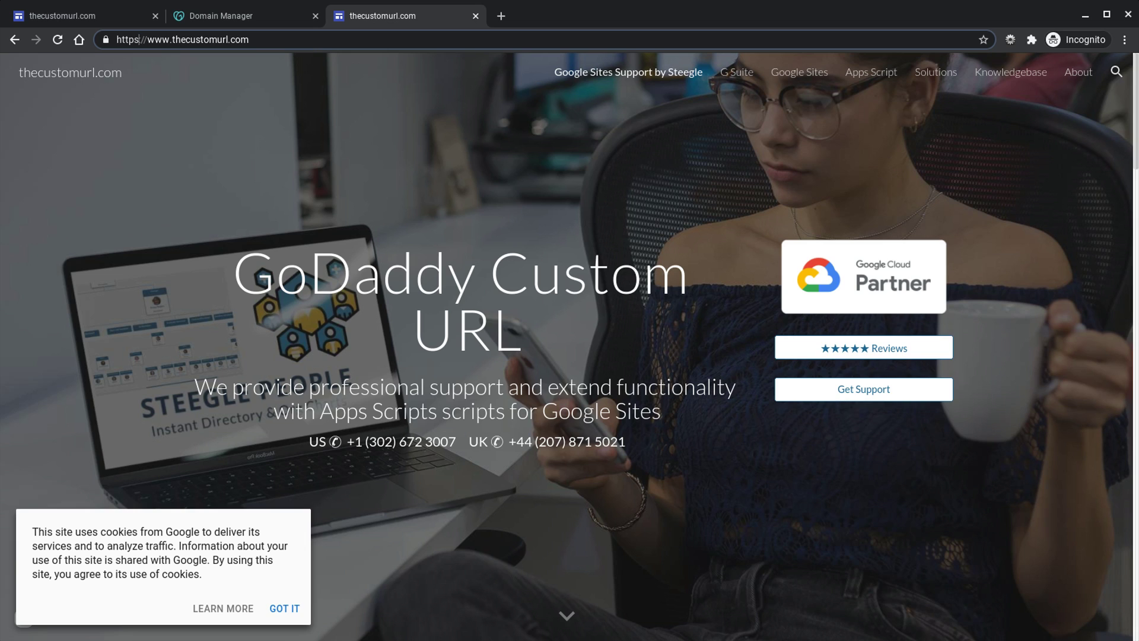
pyautogui.click(142, 40)
pyautogui.hotkey('shift', 'Right')
pyautogui.hotkey('shift', 'Right')
pyautogui.hotkey('shift', 'Right')
pyautogui.hotkey('shift', 'Right')
pyautogui.press('Delete')
pyautogui.press('Return')
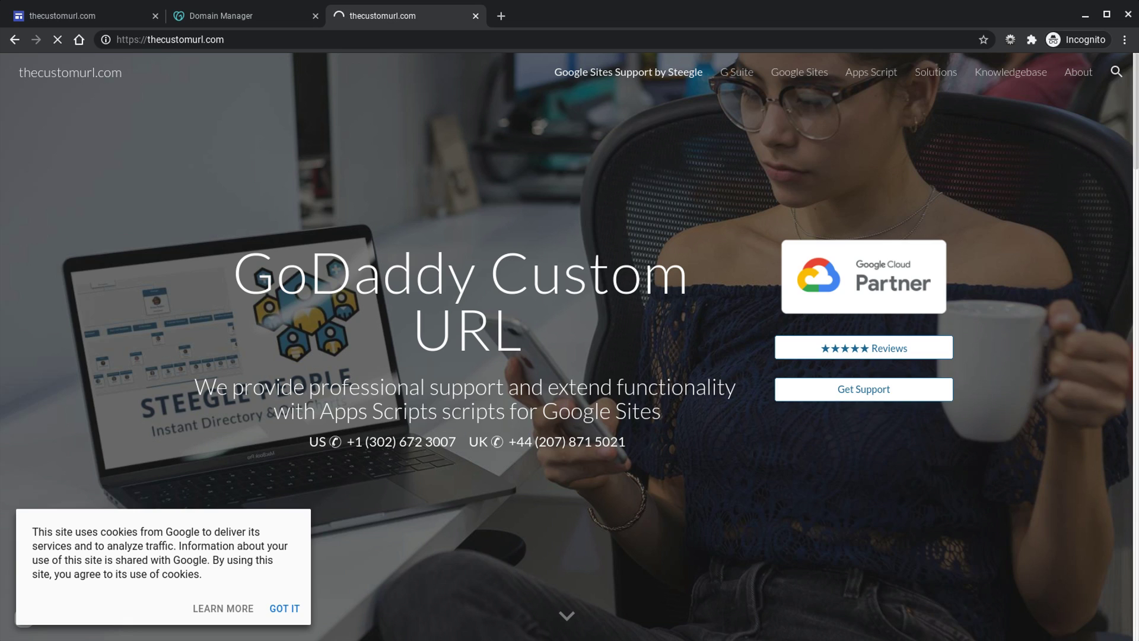
pyautogui.click(135, 40)
pyautogui.click(135, 40)
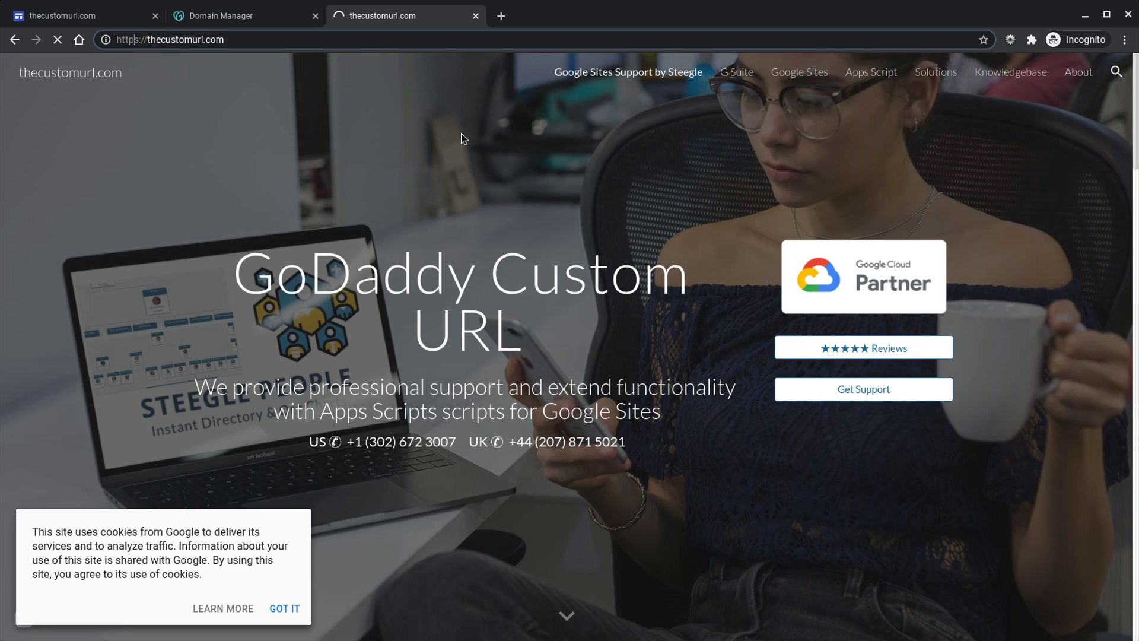
pyautogui.press('BackSpace')
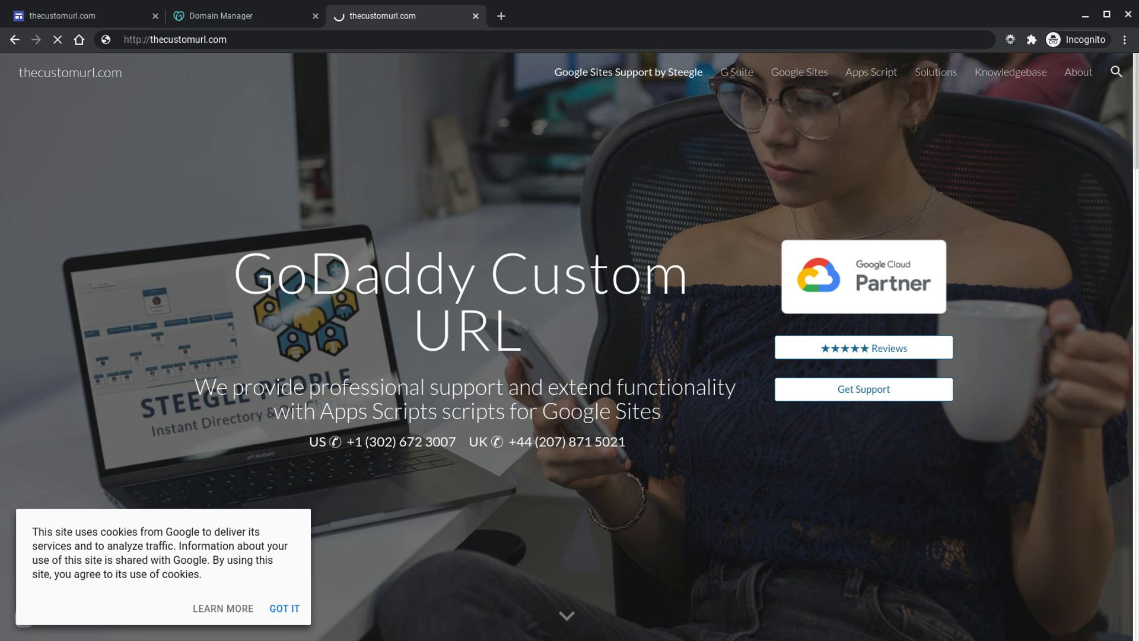
pyautogui.press('Return')
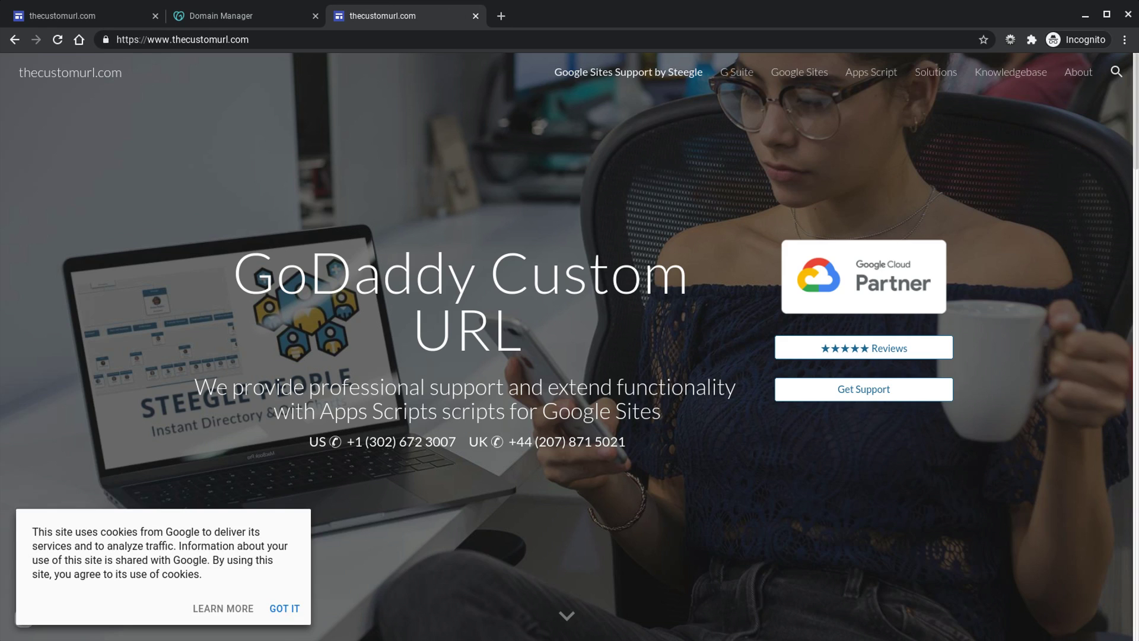
pyautogui.click(128, 39)
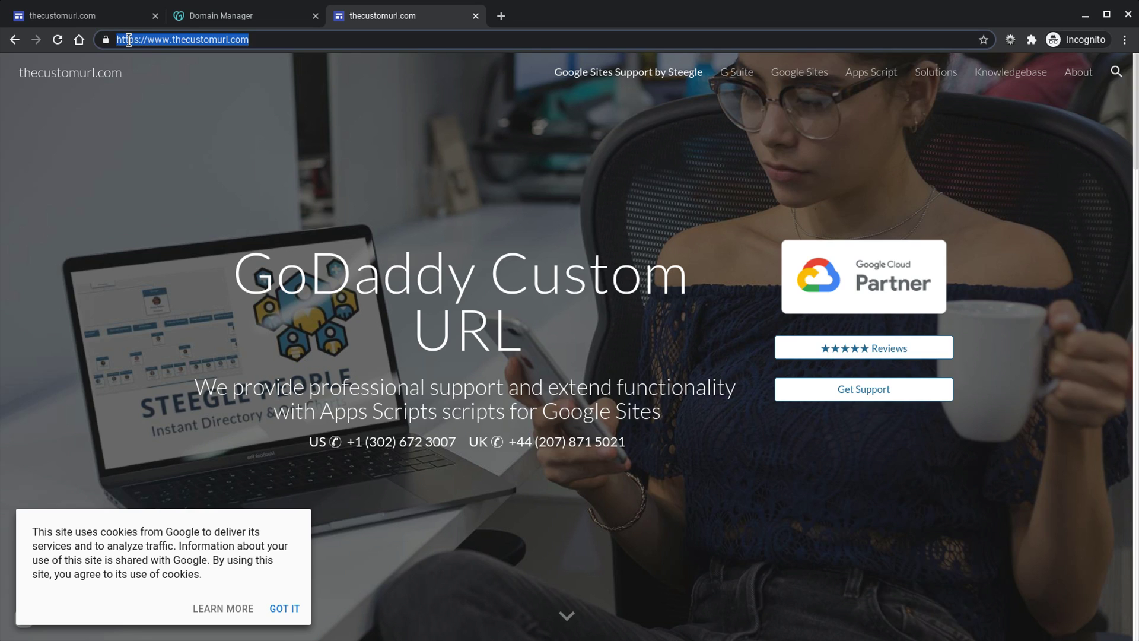